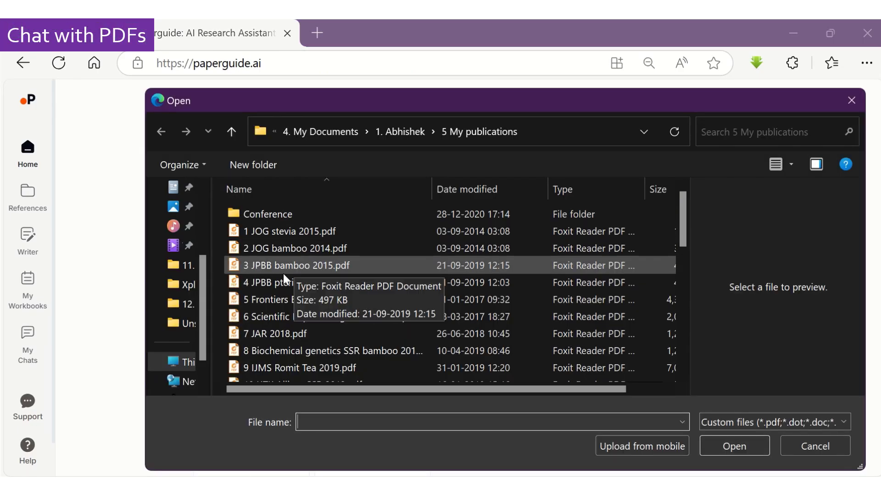
# Upload '4 JPBB pteris cretica 2015.pdf' and open it in a chat beside the suggested questions
pyautogui.click(284, 280)
pyautogui.click(717, 449)
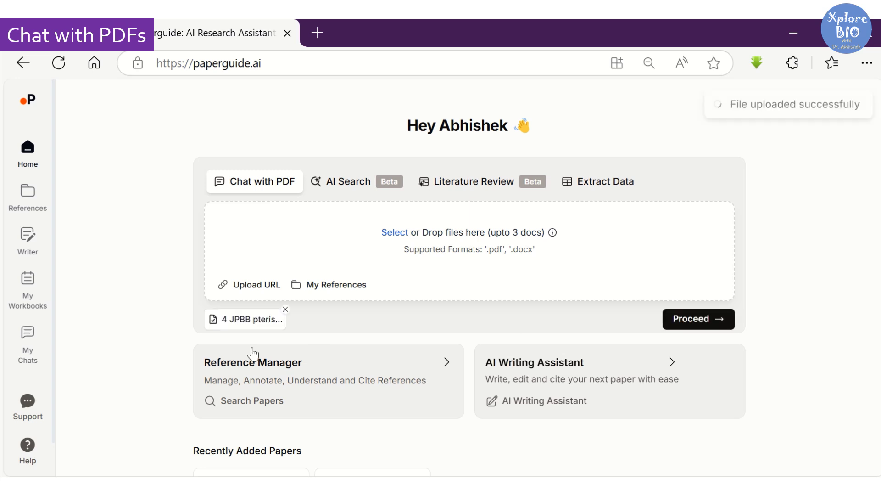
pyautogui.click(686, 326)
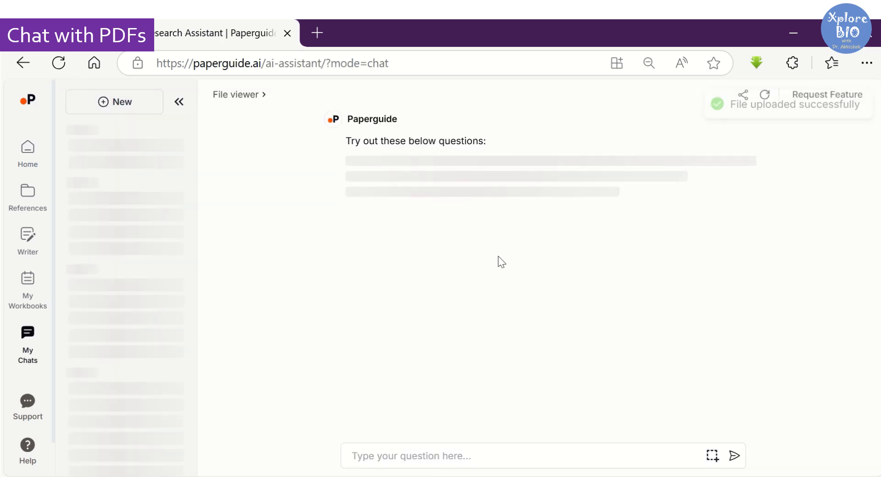
pyautogui.click(179, 103)
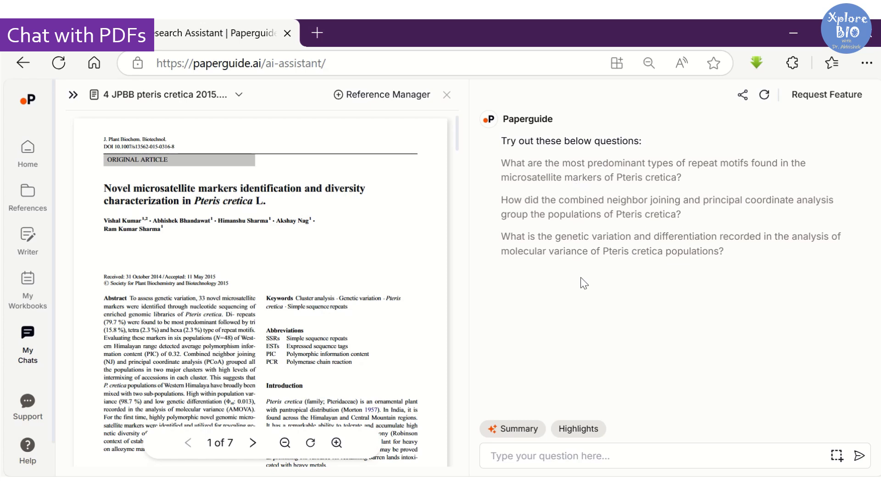
# Request an AI summary of the Pteris cretica paper and read through it
pyautogui.click(559, 439)
pyautogui.click(521, 434)
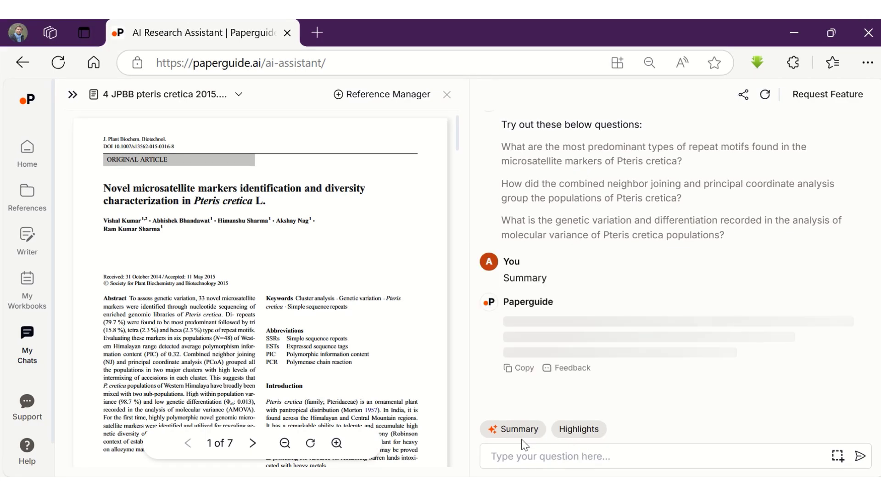
pyautogui.scroll(-2, 324, 285)
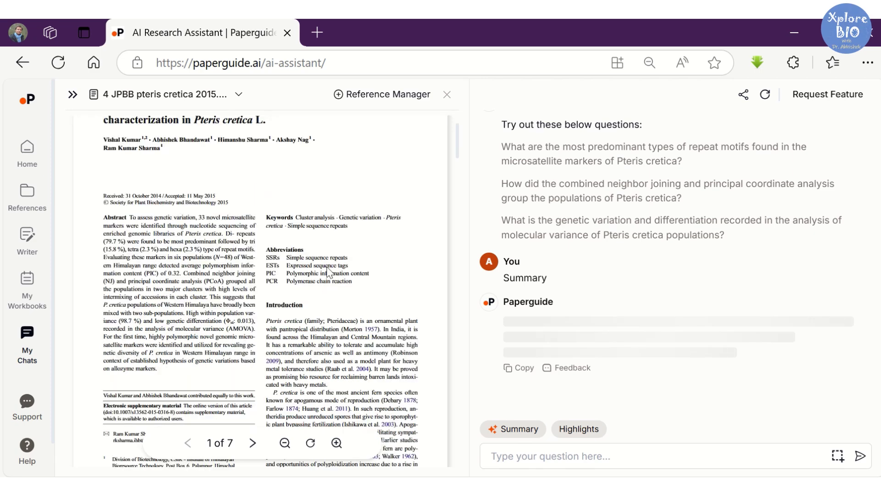
pyautogui.scroll(15, 620, 229)
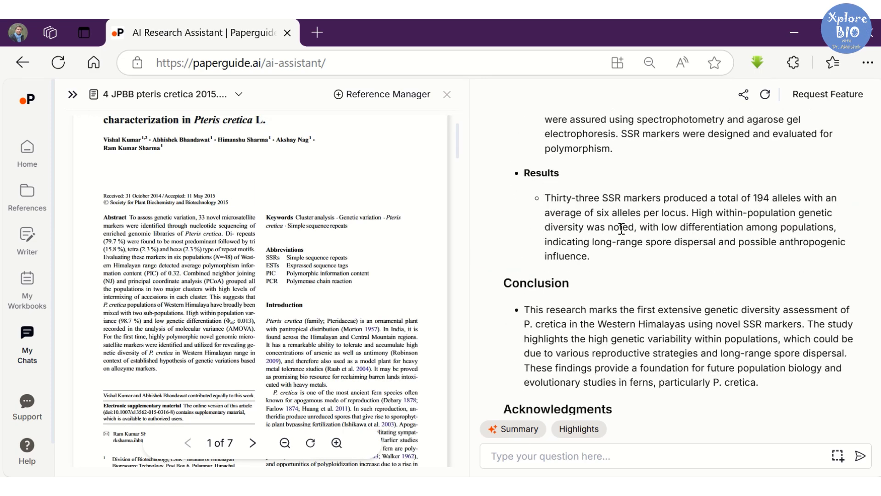
pyautogui.scroll(5, 625, 231)
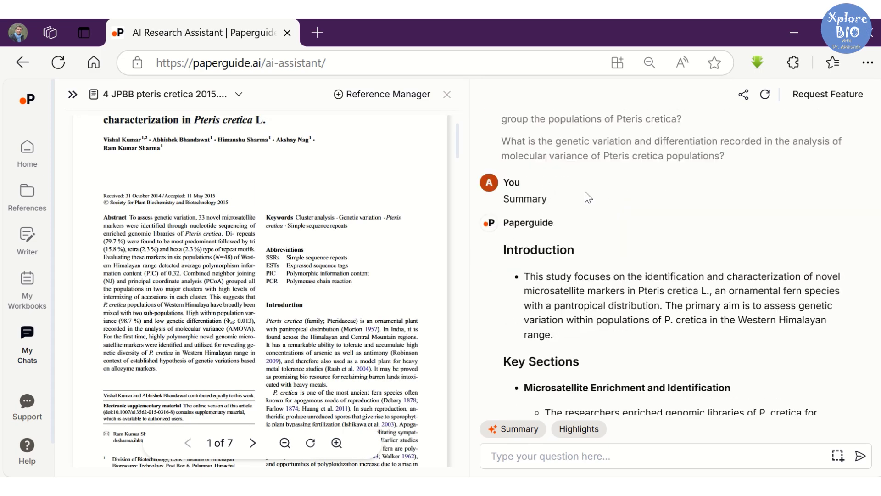
pyautogui.scroll(-3, 585, 198)
pyautogui.scroll(-10, 563, 211)
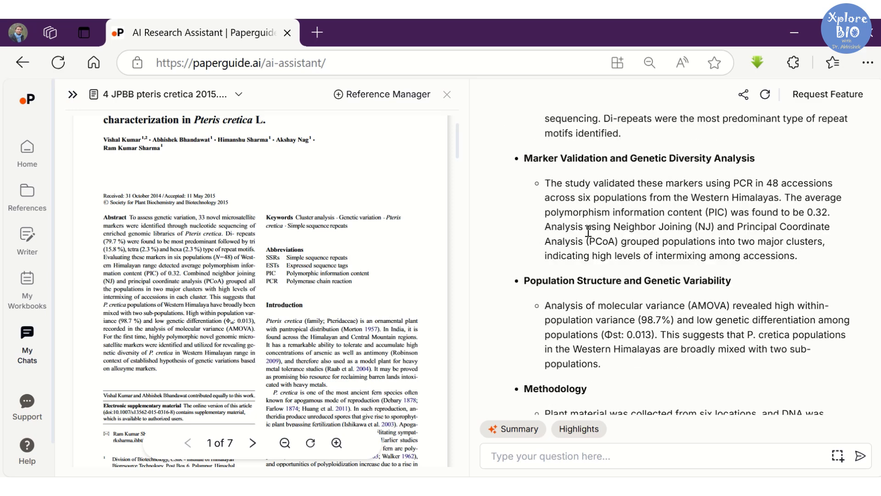
pyautogui.scroll(-5, 590, 236)
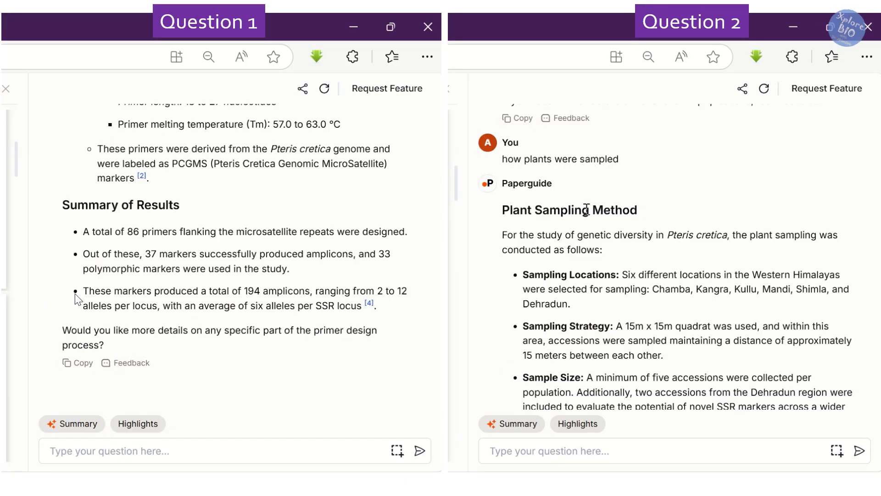
# Review the answers on how the primers were designed and how the plants were sampled
pyautogui.scroll(5, 77, 295)
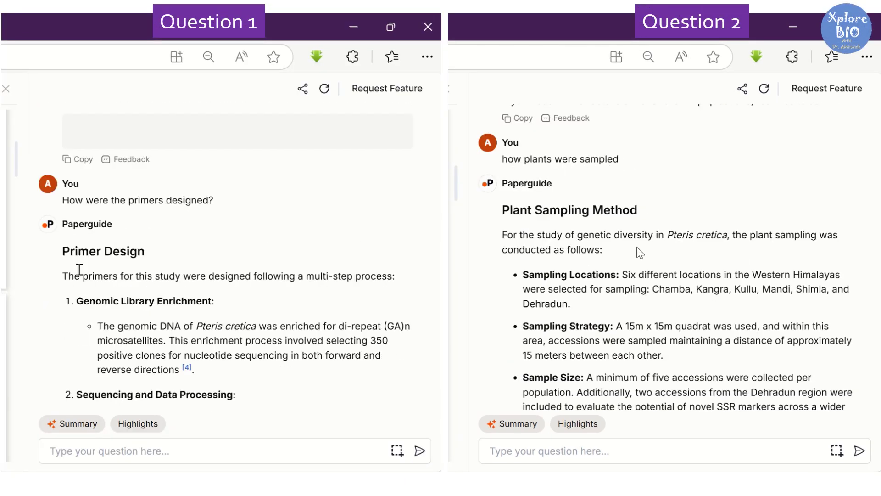
pyautogui.scroll(-2, 641, 253)
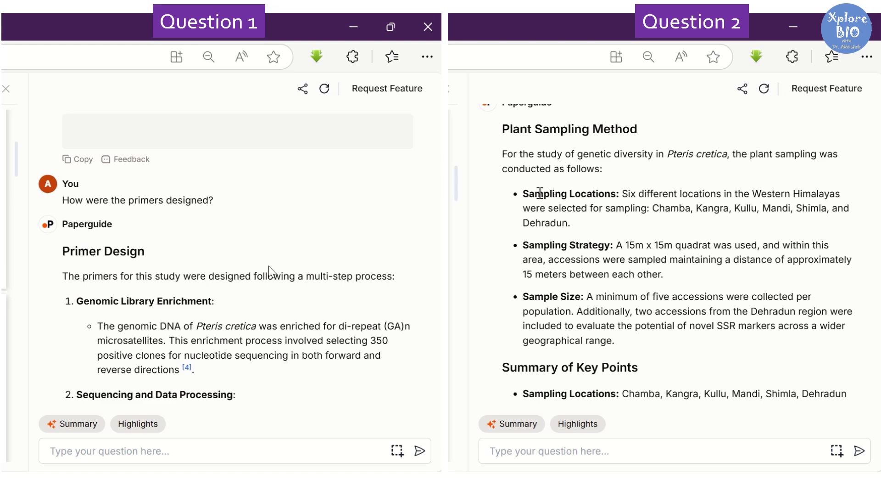
pyautogui.scroll(-2, 352, 275)
pyautogui.moveTo(523, 245); pyautogui.dragTo(623, 244)
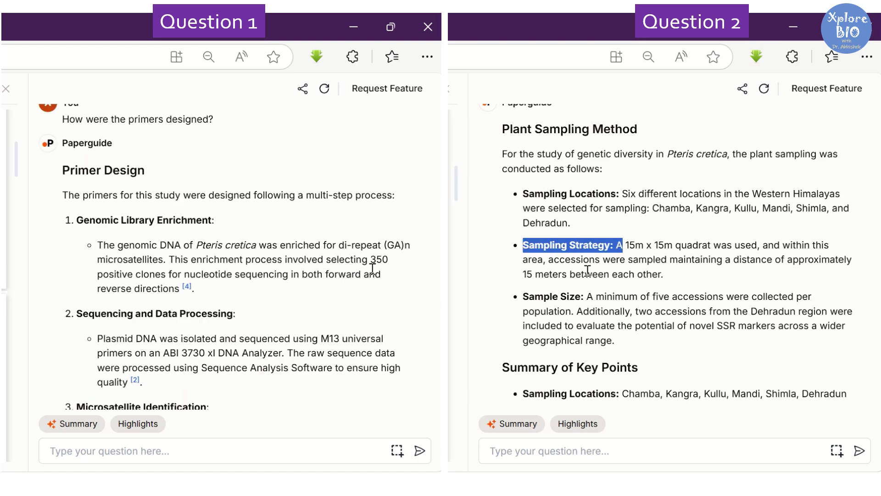
pyautogui.scroll(-2, 619, 282)
pyautogui.scroll(-2, 305, 241)
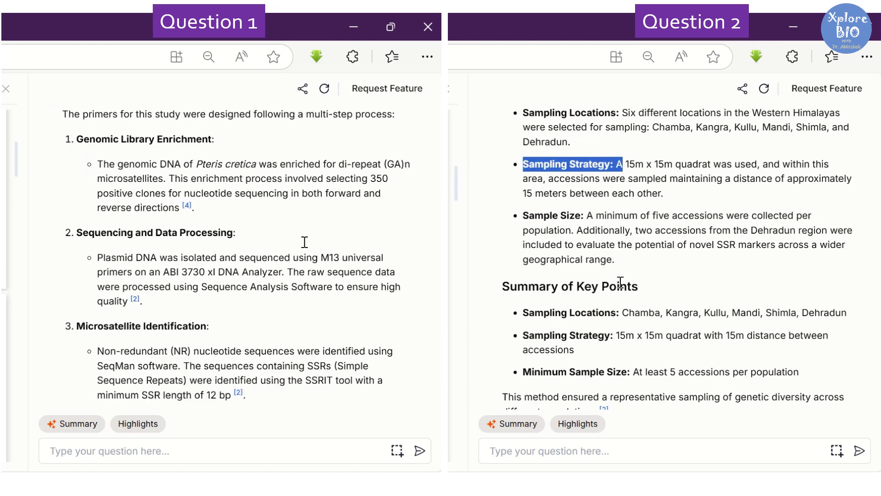
pyautogui.scroll(-2, 627, 283)
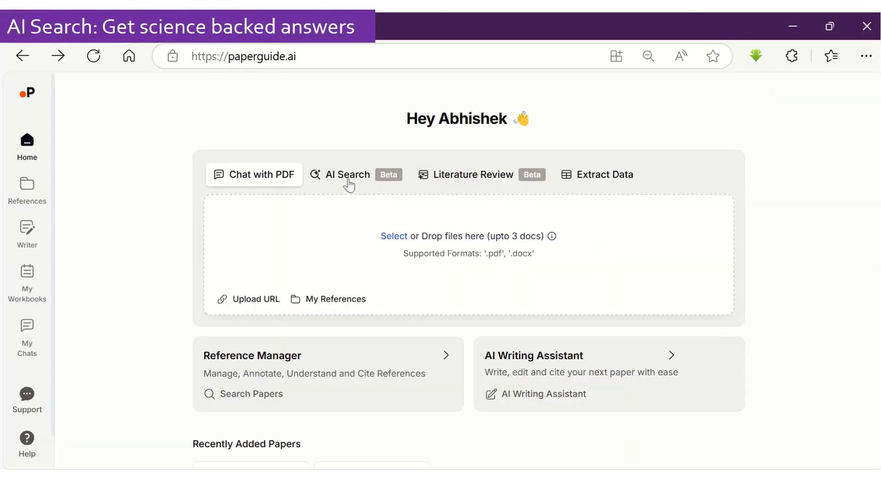
# Ask AI Search how microbes improve soil health for agriculture
pyautogui.click(348, 182)
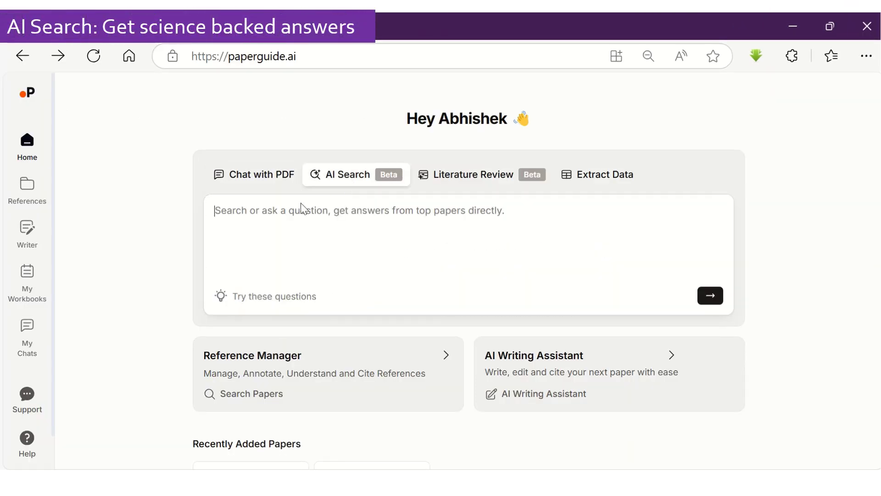
pyautogui.click(289, 207)
pyautogui.write('How microbes improve soil health for agriculture?')
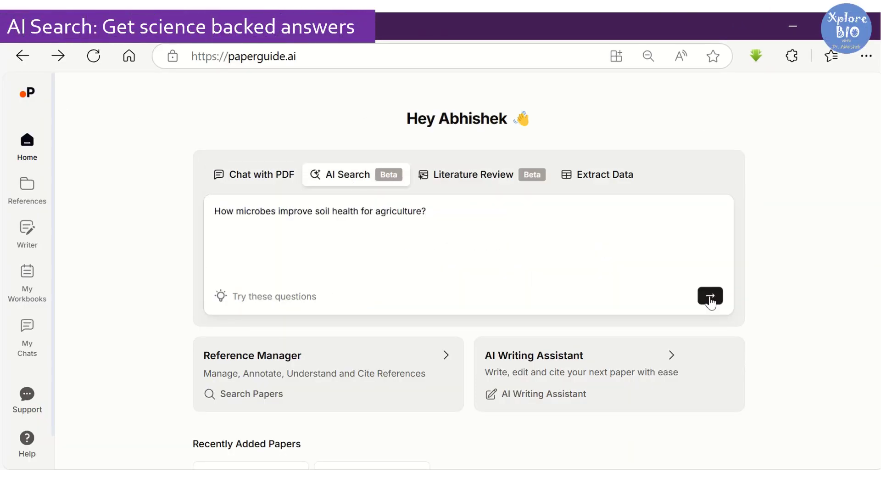
pyautogui.click(711, 295)
pyautogui.click(178, 95)
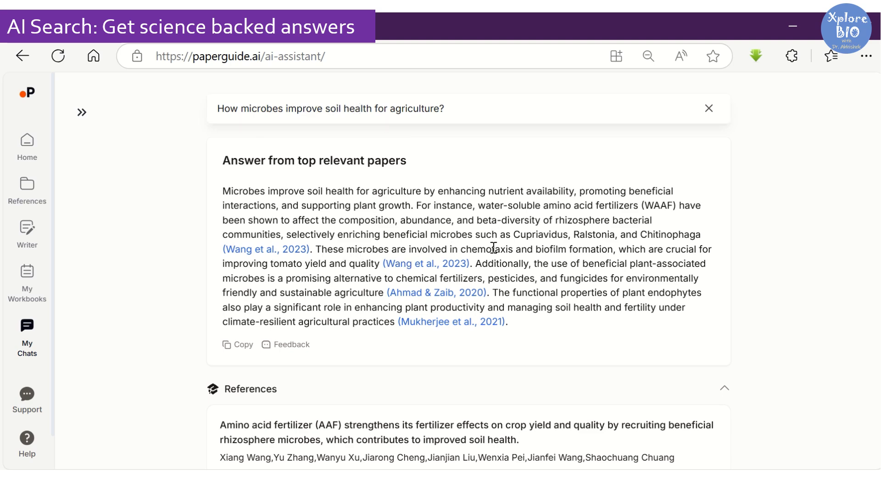
# Show the APA citation for the first cited reference in the answer
pyautogui.scroll(-10, 556, 303)
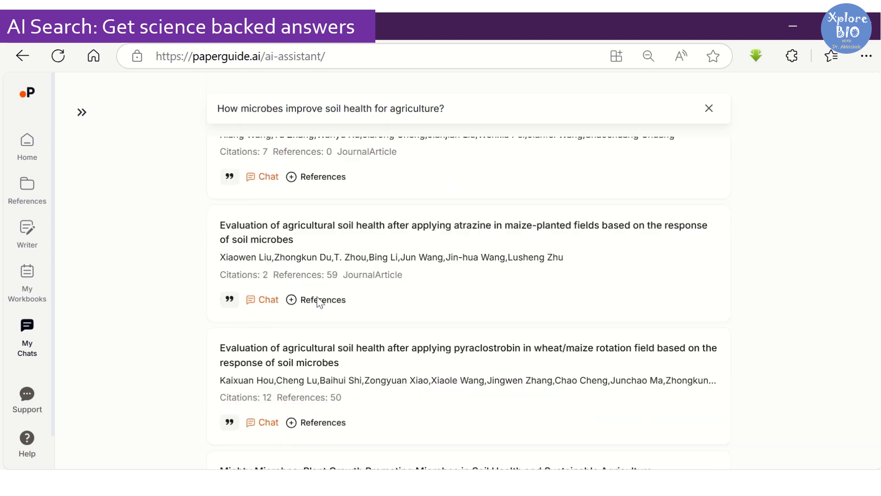
pyautogui.scroll(3, 356, 299)
pyautogui.scroll(7, 353, 299)
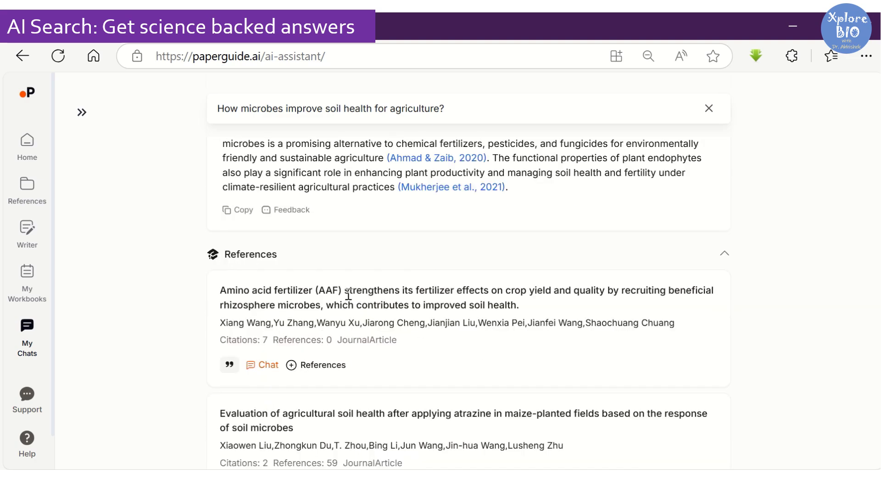
pyautogui.click(229, 366)
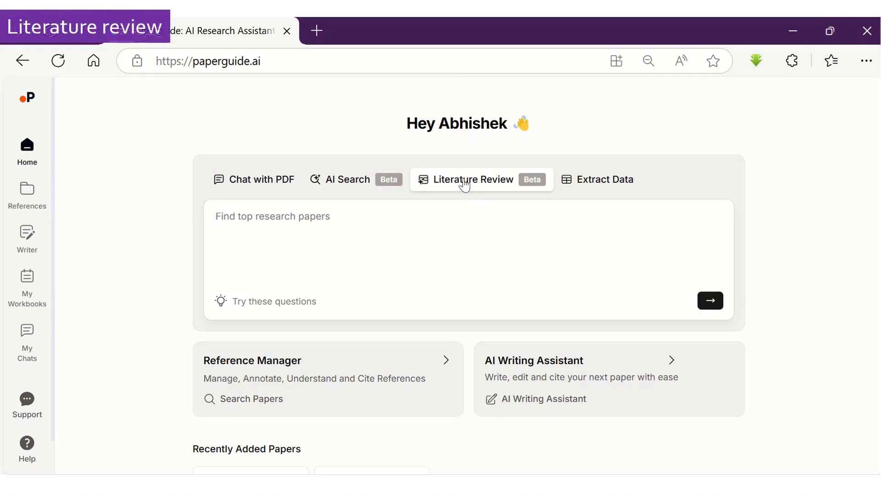
# Generate a literature review on 'Impact of practicing mindfulness on chronic pain' from the top 8 papers
pyautogui.click(436, 220)
pyautogui.write('Impact of practicing mindfulness on chronic pain')
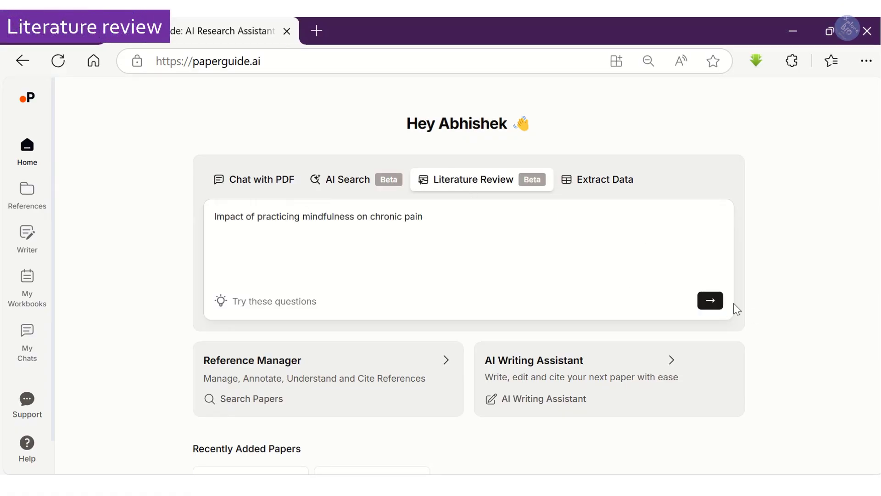
pyautogui.click(711, 301)
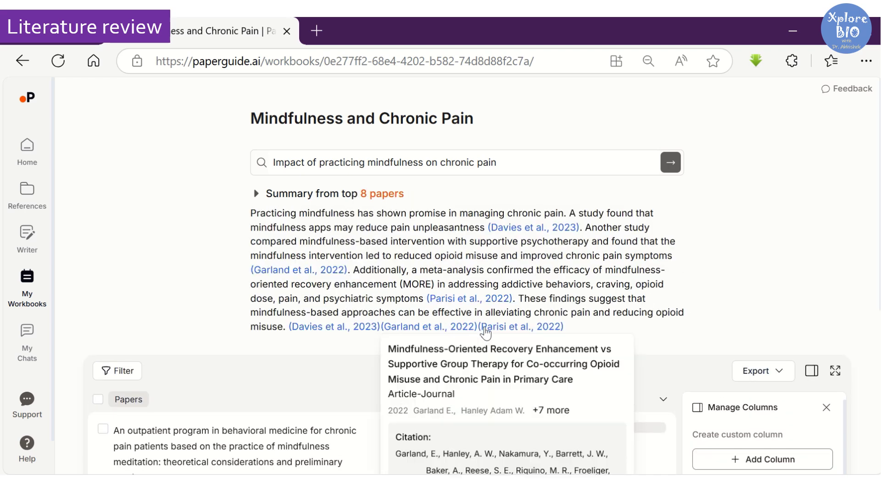
pyautogui.scroll(-2, 272, 252)
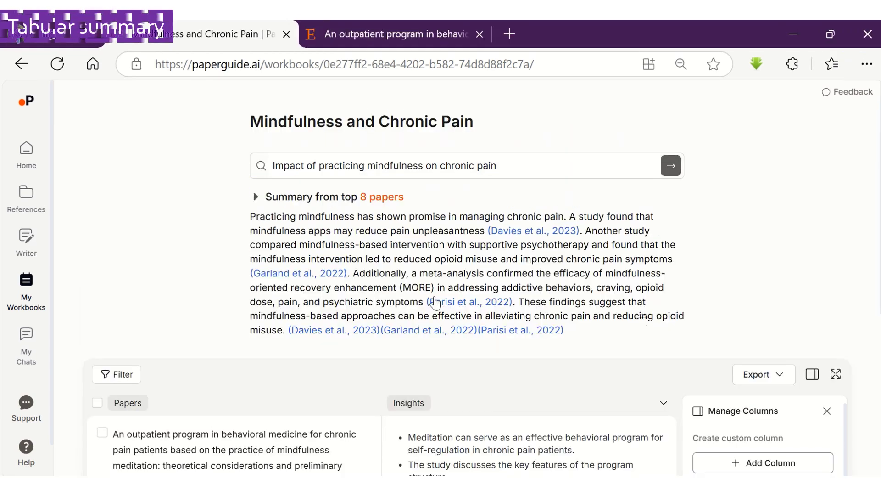
# Add Summary, Methodology and Conclusion columns to the mindfulness paper table
pyautogui.scroll(-10, 307, 281)
pyautogui.scroll(-5, 307, 281)
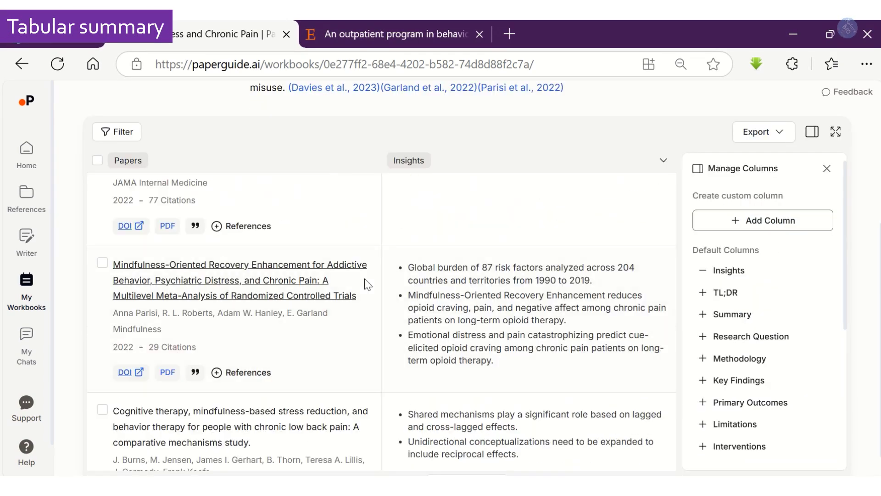
pyautogui.scroll(8, 413, 293)
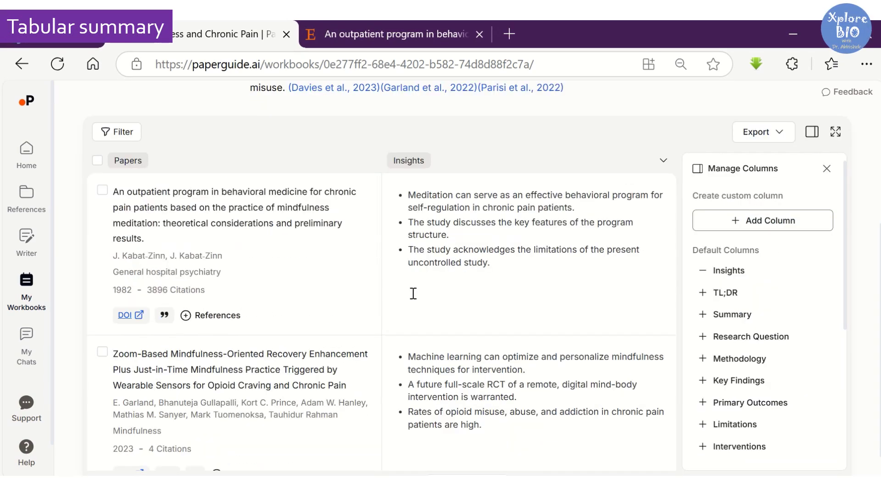
pyautogui.click(704, 314)
pyautogui.click(704, 361)
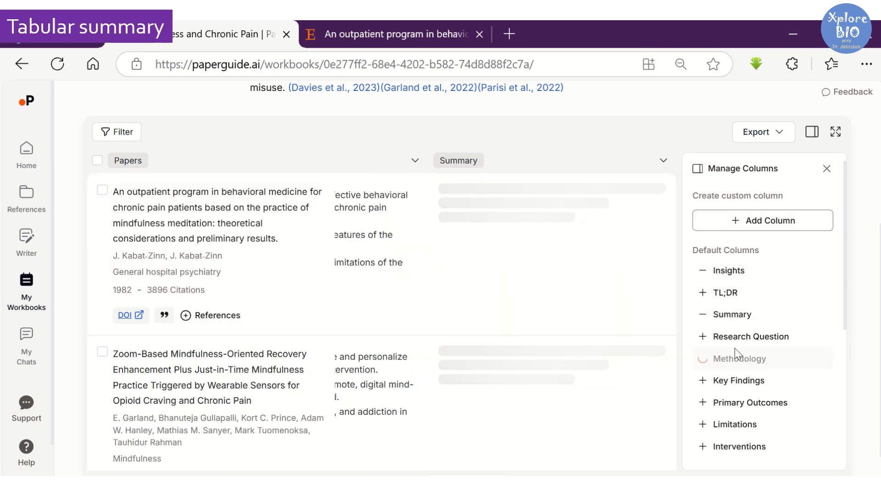
pyautogui.scroll(-2, 716, 354)
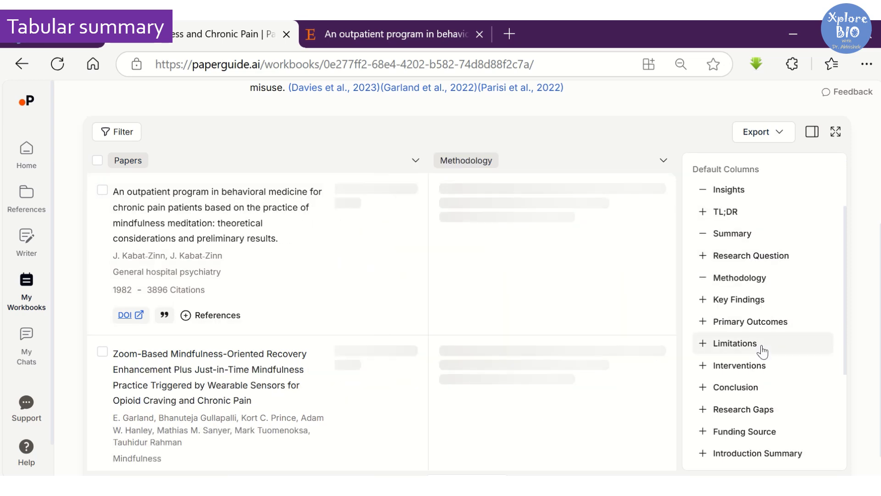
pyautogui.click(703, 389)
pyautogui.scroll(6, 747, 376)
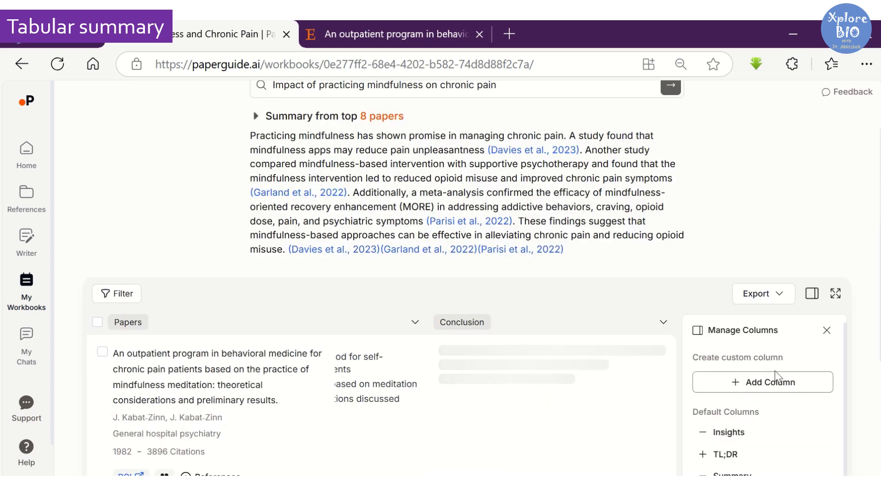
# Create a custom Abstract column and review the abstracts filled in for each paper
pyautogui.click(784, 390)
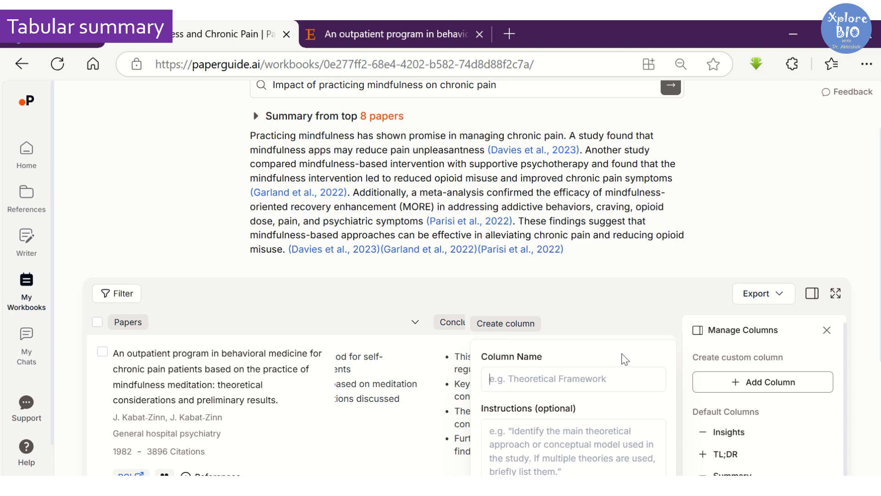
pyautogui.write('Abstract')
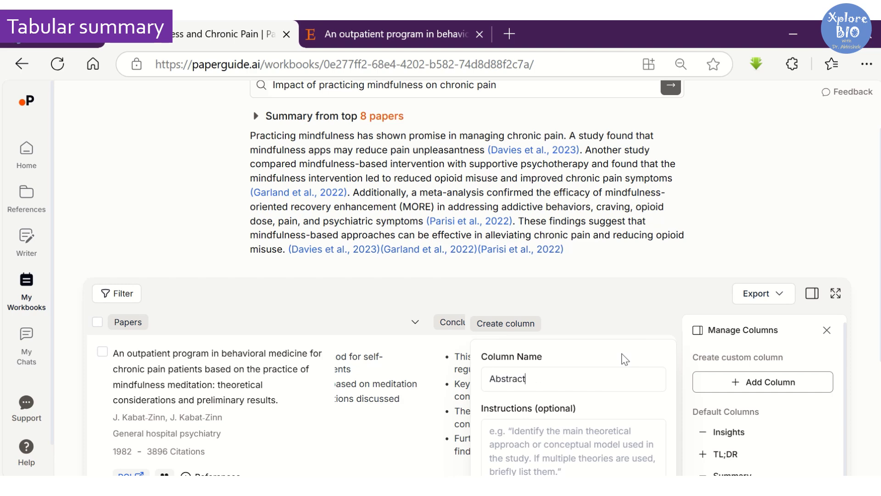
pyautogui.press('Return')
pyautogui.scroll(-3, 638, 292)
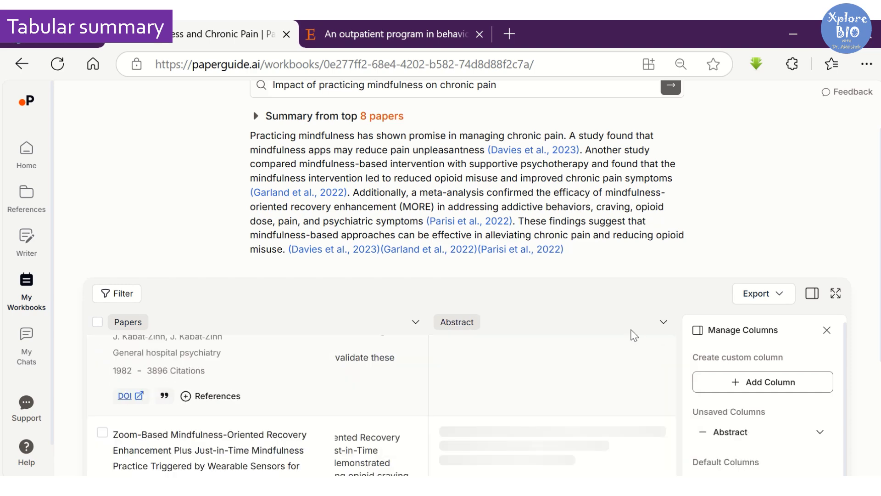
pyautogui.scroll(2, 704, 244)
pyautogui.scroll(-4, 695, 309)
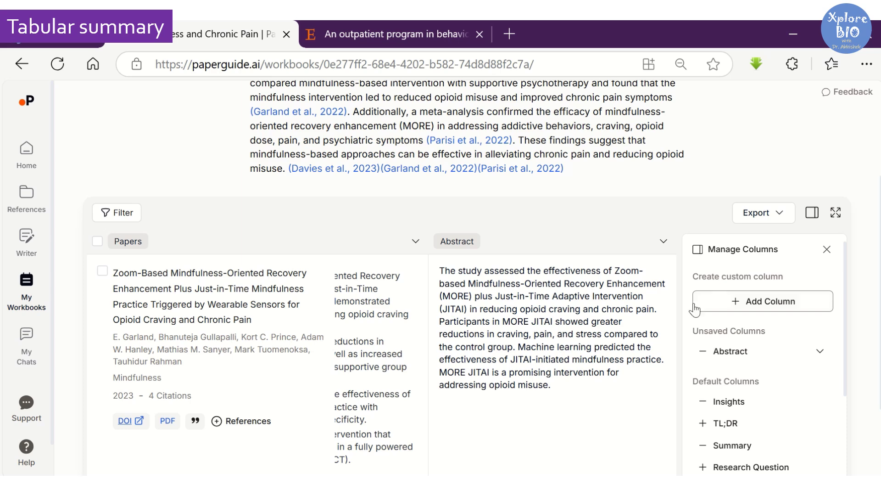
pyautogui.scroll(-3, 709, 344)
pyautogui.scroll(-3, 676, 365)
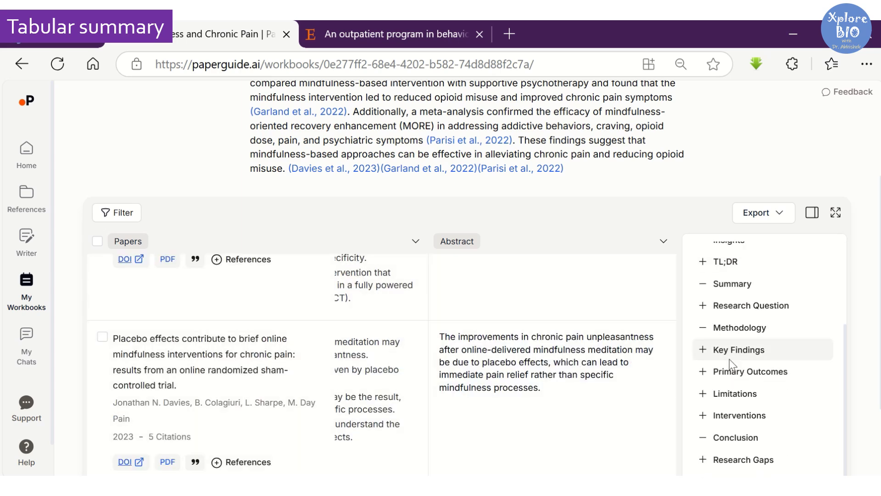
pyautogui.scroll(3, 730, 360)
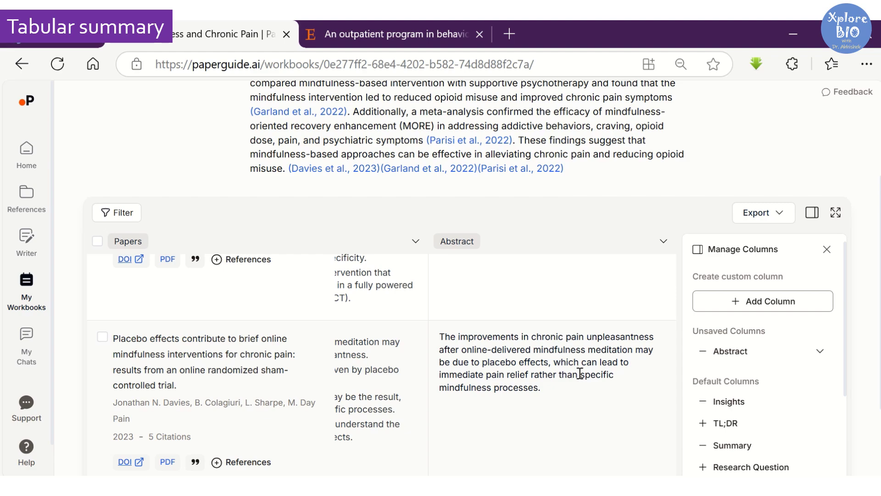
# Export the workbook table to Impact-of-practicing-mindfulness_export.xlsx
pyautogui.click(783, 214)
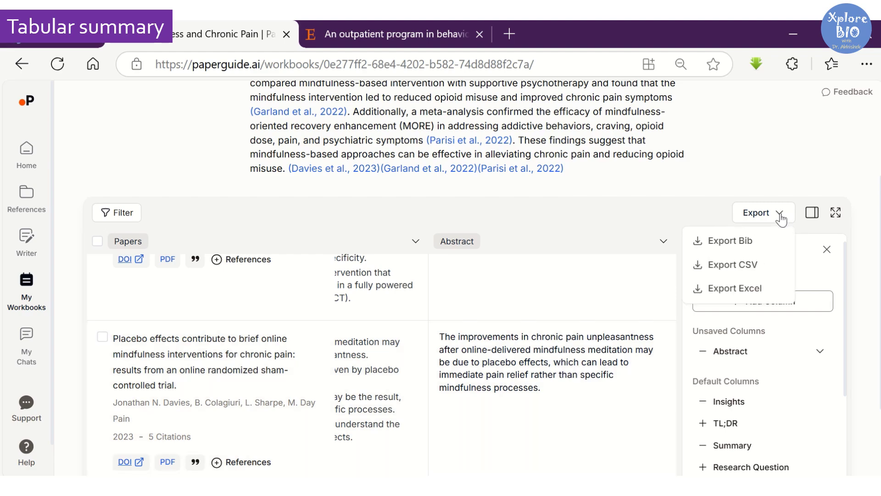
pyautogui.click(746, 289)
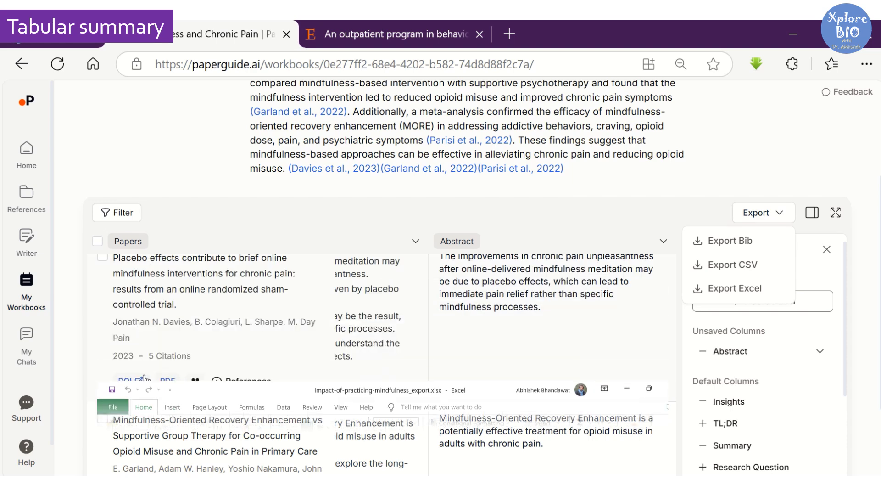
pyautogui.scroll(3, 128, 375)
pyautogui.scroll(5, 128, 376)
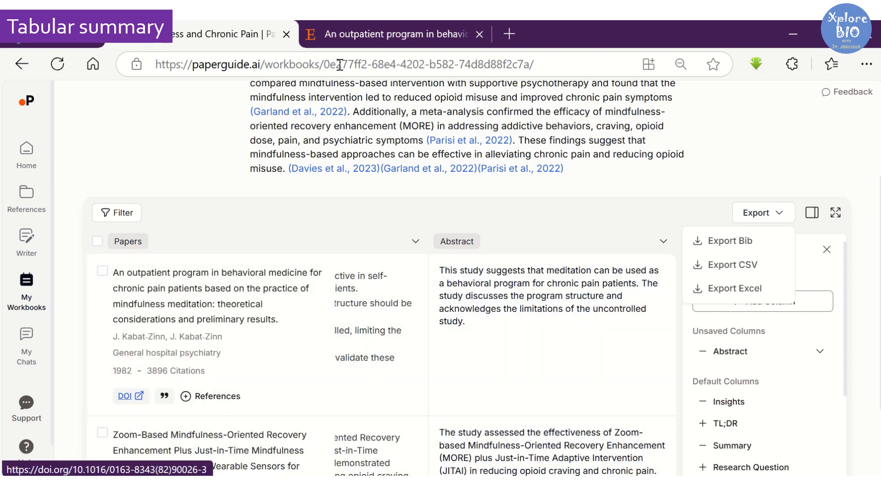
# Upload '16 Genomics lncRNA 2020.pdf' and '14 Molecular Biology Reports ncRNASSR 2020.pdf' into References
pyautogui.click(339, 43)
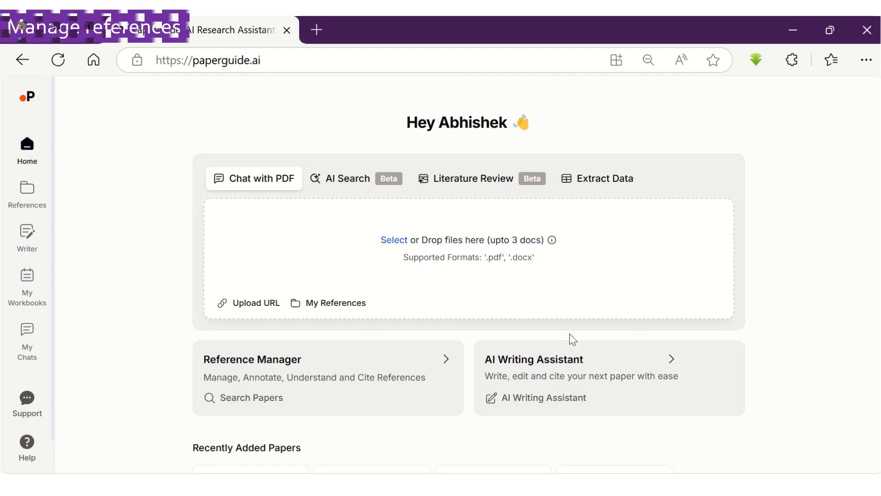
pyautogui.click(37, 192)
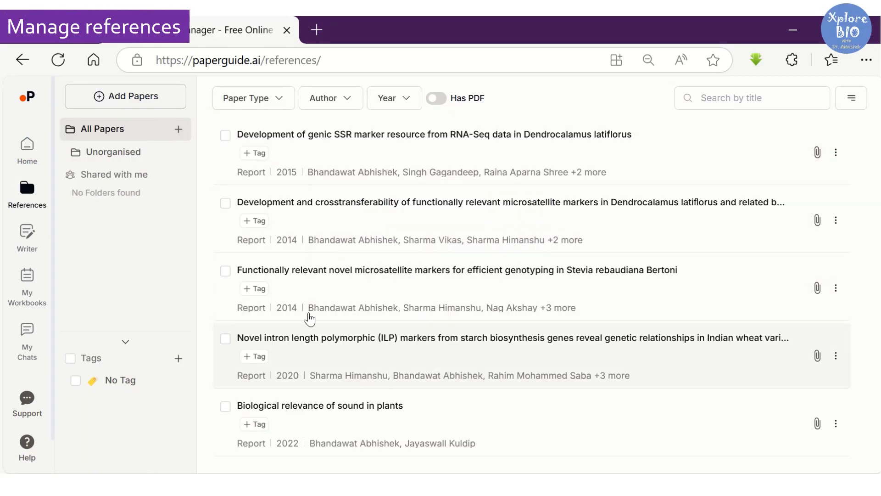
pyautogui.click(146, 97)
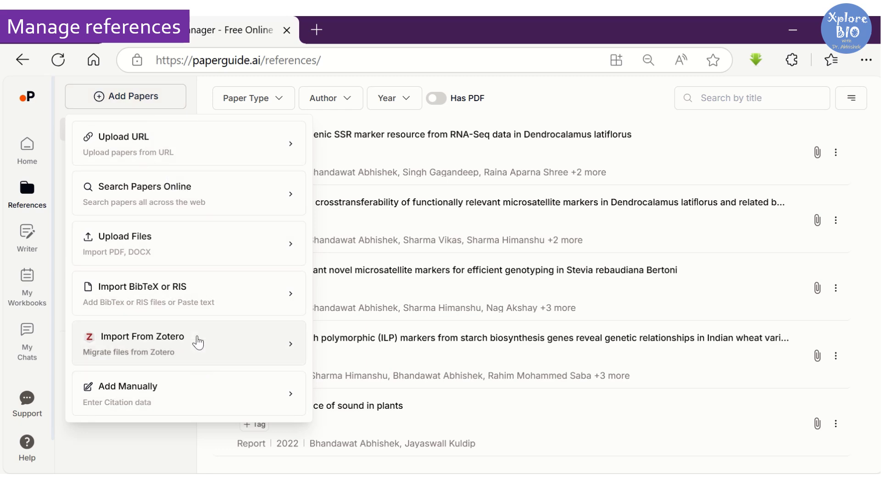
pyautogui.click(199, 241)
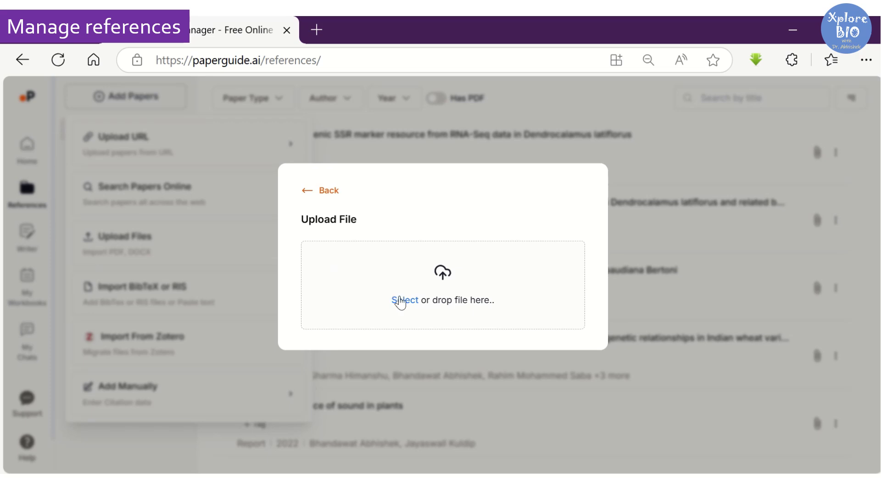
pyautogui.click(400, 301)
pyautogui.scroll(-3, 332, 249)
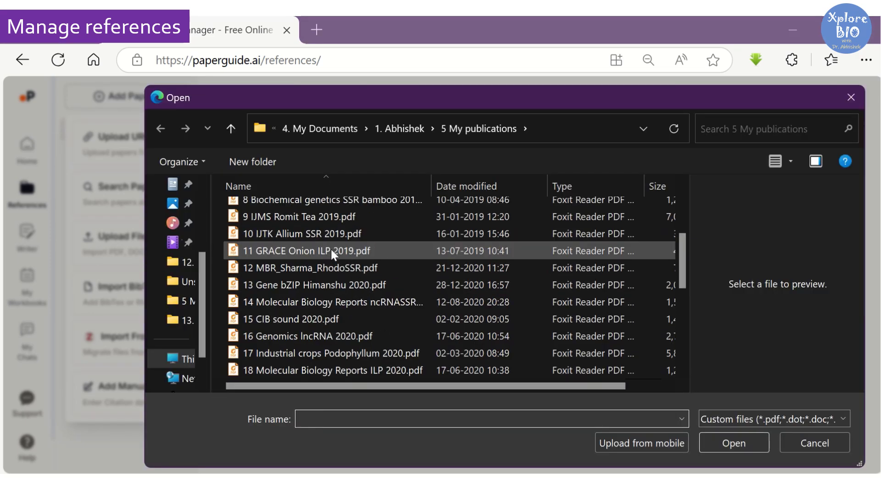
pyautogui.scroll(-1, 331, 249)
pyautogui.click(315, 282)
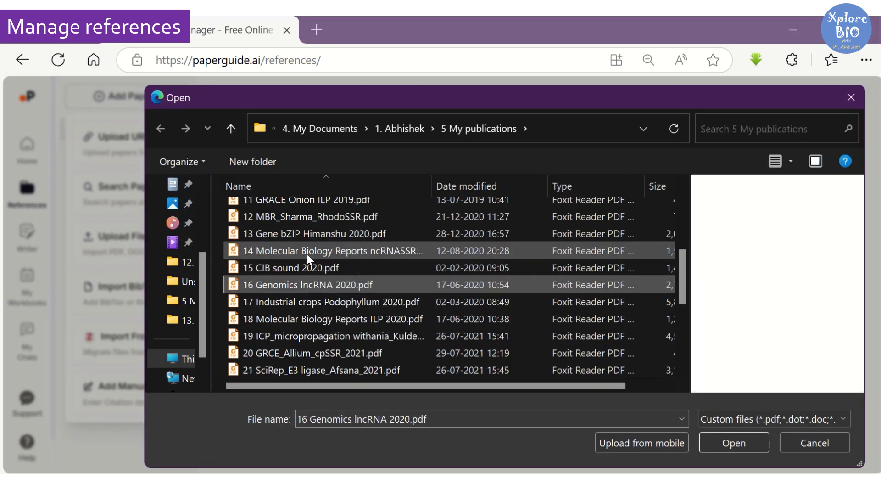
pyautogui.keyDown('ctrl'); pyautogui.click(307, 252); pyautogui.keyUp('ctrl')
pyautogui.click(732, 442)
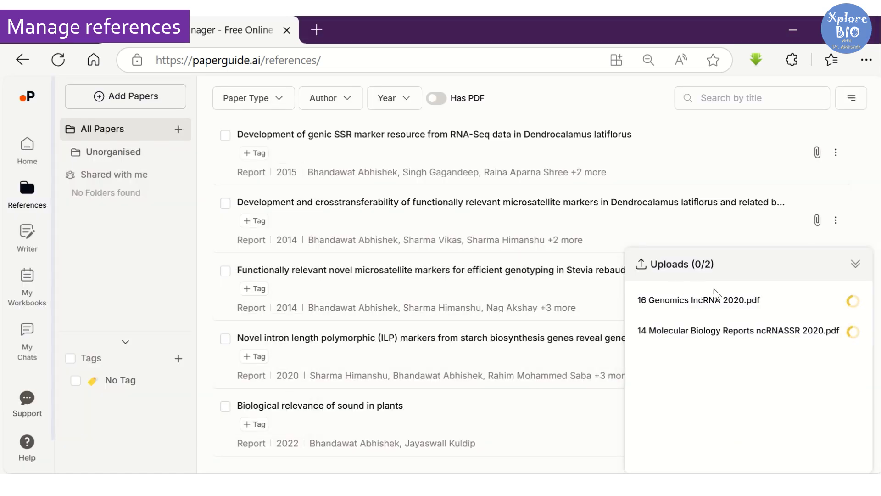
# Open the lncRNA paper and review its Bib, AI Summary, Notes, Doc and Info tabs
pyautogui.click(440, 157)
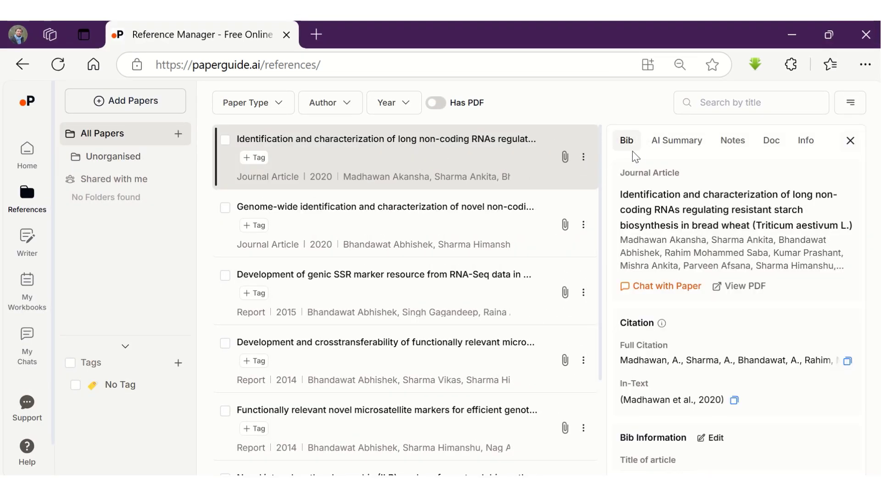
pyautogui.scroll(-6, 684, 261)
pyautogui.scroll(6, 684, 261)
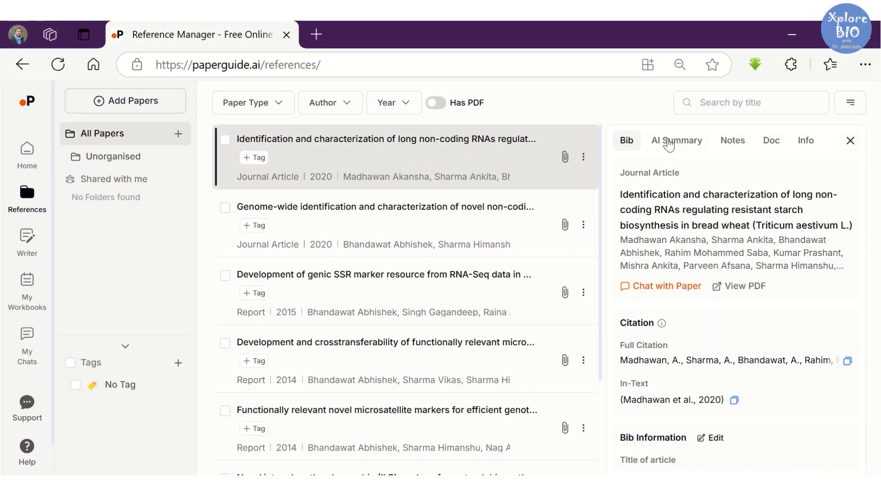
pyautogui.click(671, 141)
pyautogui.click(731, 142)
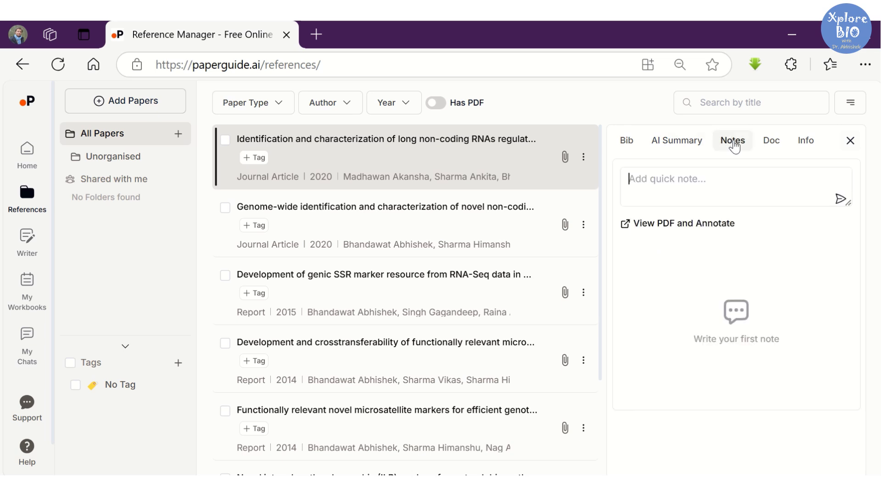
pyautogui.click(773, 144)
pyautogui.click(806, 142)
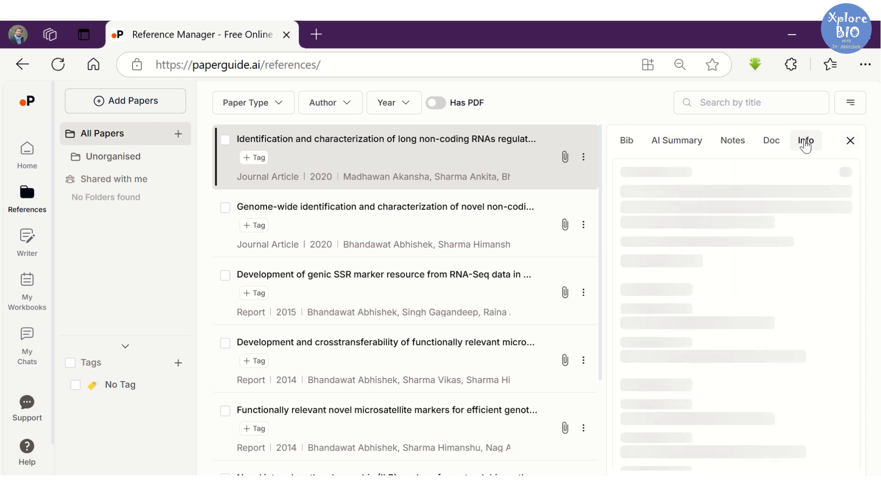
pyautogui.scroll(-3, 747, 278)
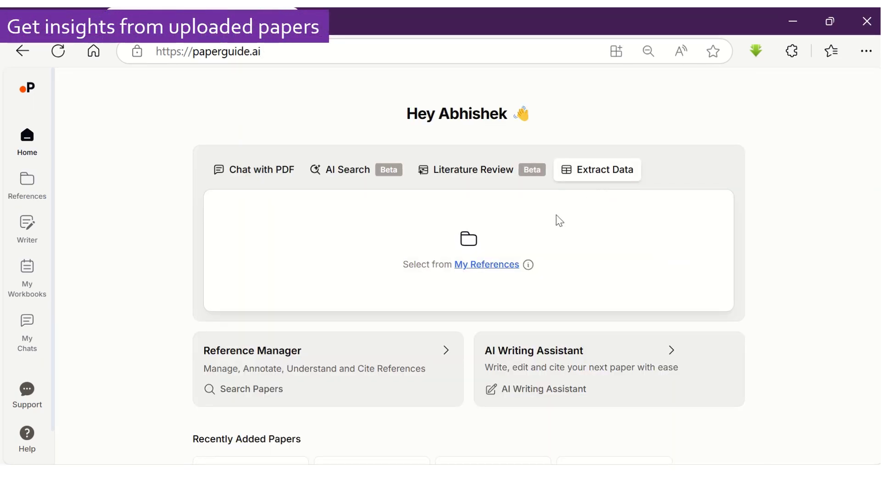
# Start a data-extraction workbook from seven papers chosen in My References
pyautogui.click(496, 265)
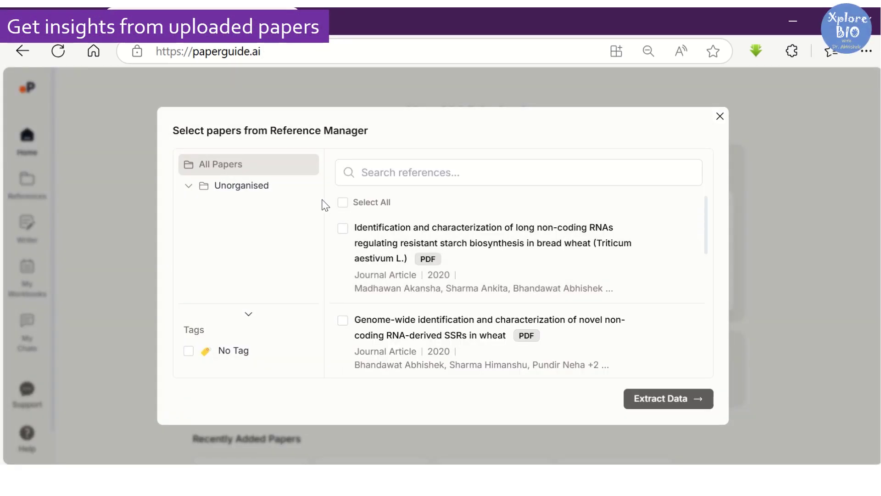
pyautogui.scroll(-5, 346, 309)
pyautogui.scroll(5, 348, 240)
pyautogui.press('Escape')
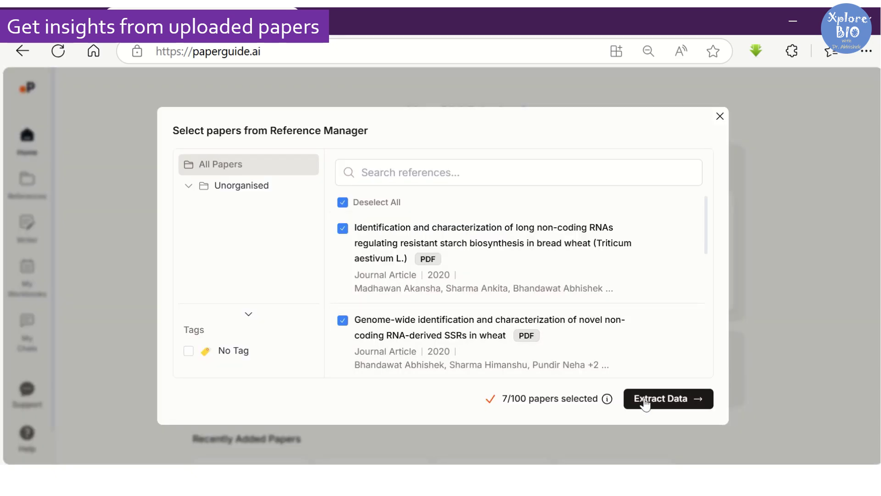
pyautogui.click(645, 401)
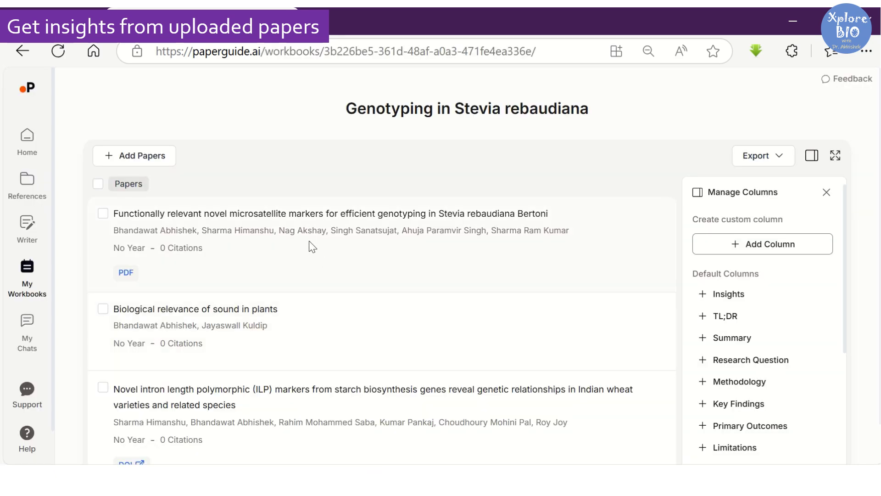
# Add Summary, Limitations and Conclusion columns to the Genotyping in Stevia rebaudiana workbook
pyautogui.scroll(-2, 700, 328)
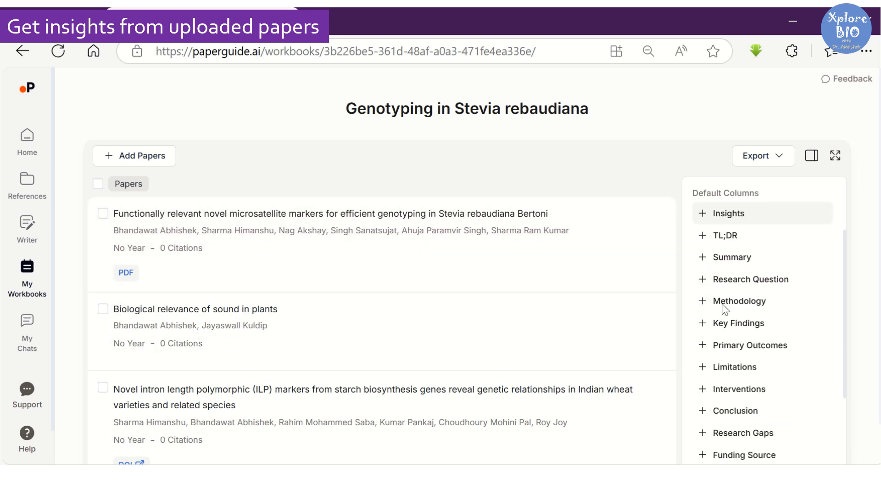
pyautogui.click(707, 265)
pyautogui.scroll(-2, 725, 285)
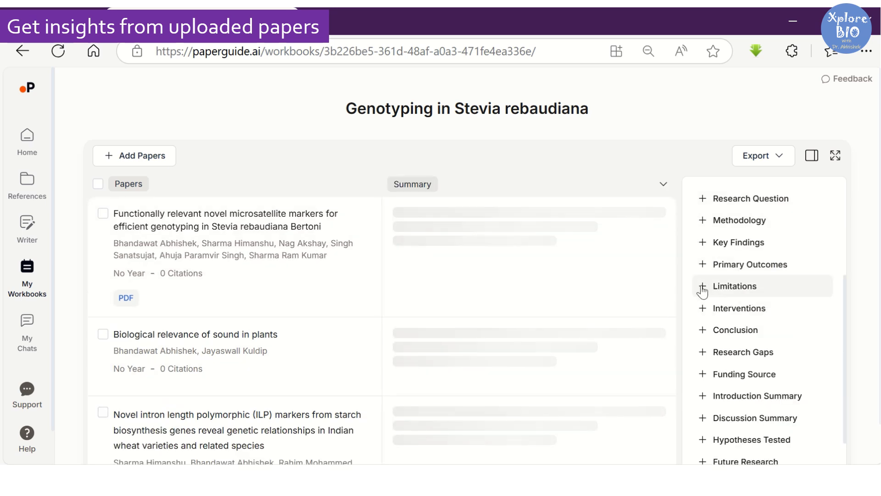
pyautogui.click(731, 290)
pyautogui.scroll(-2, 794, 299)
pyautogui.click(701, 255)
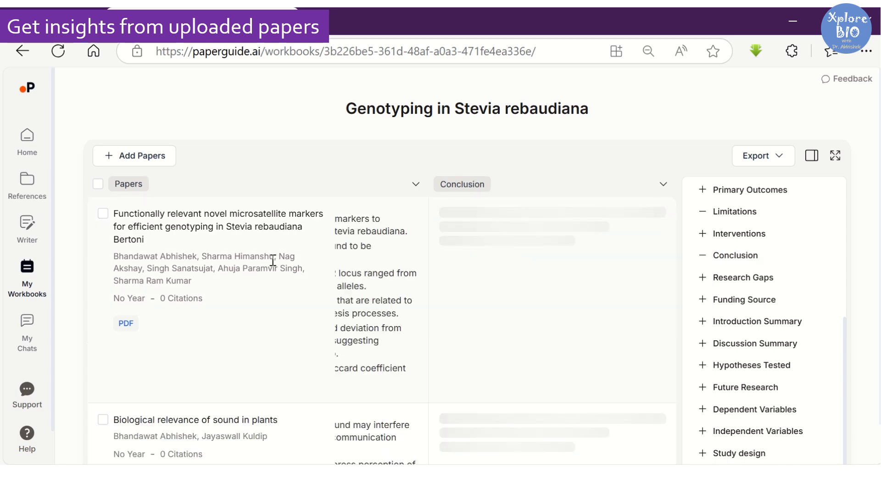
pyautogui.scroll(-3, 280, 266)
pyautogui.scroll(-8, 280, 266)
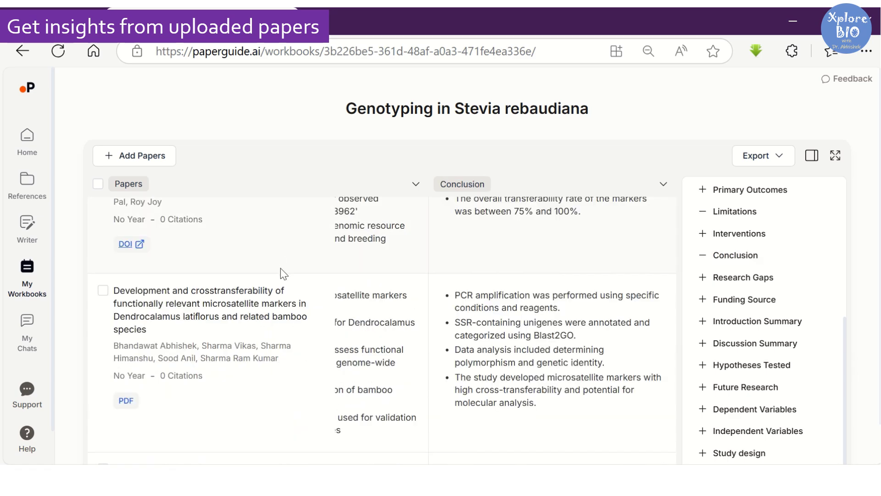
pyautogui.scroll(8, 280, 268)
pyautogui.scroll(4, 354, 291)
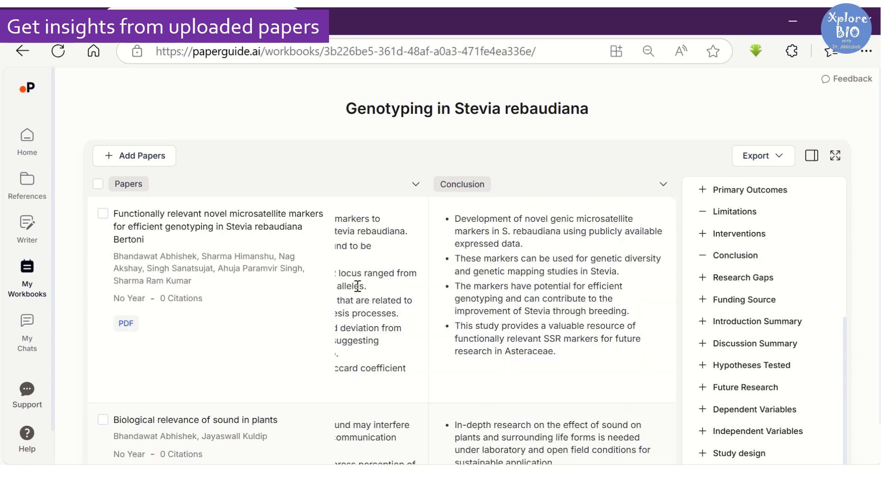
pyautogui.click(774, 162)
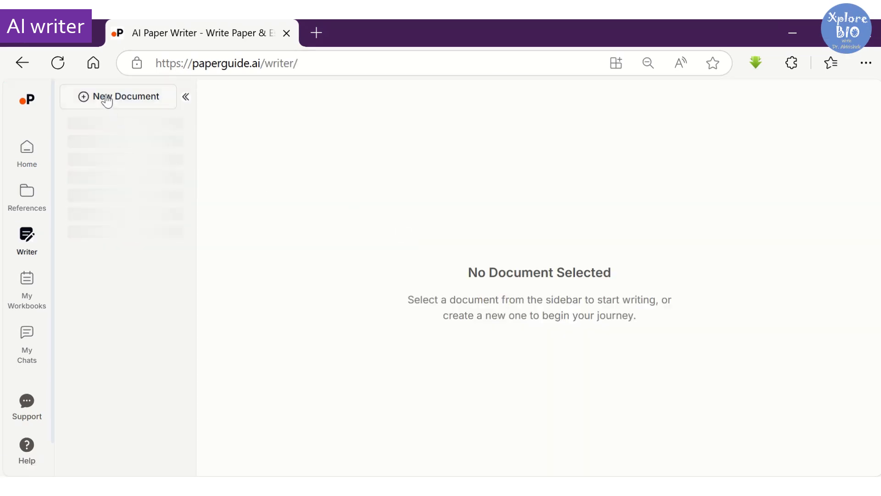
pyautogui.click(107, 99)
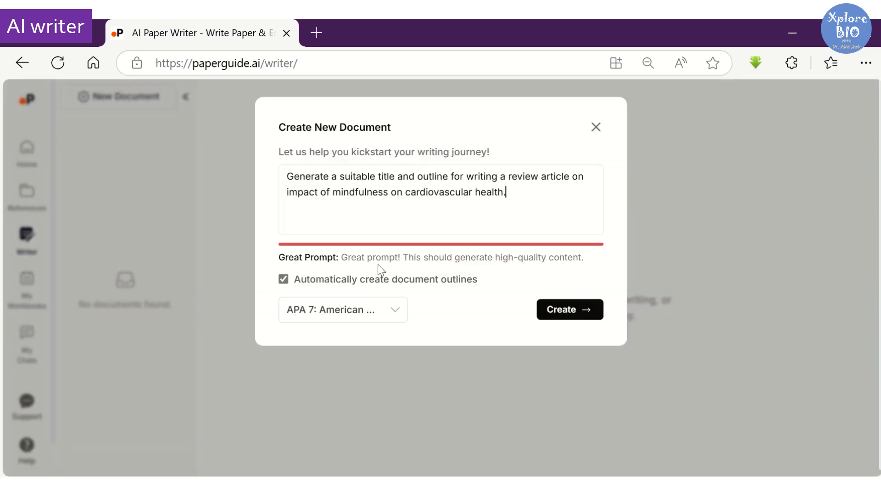
pyautogui.click(579, 309)
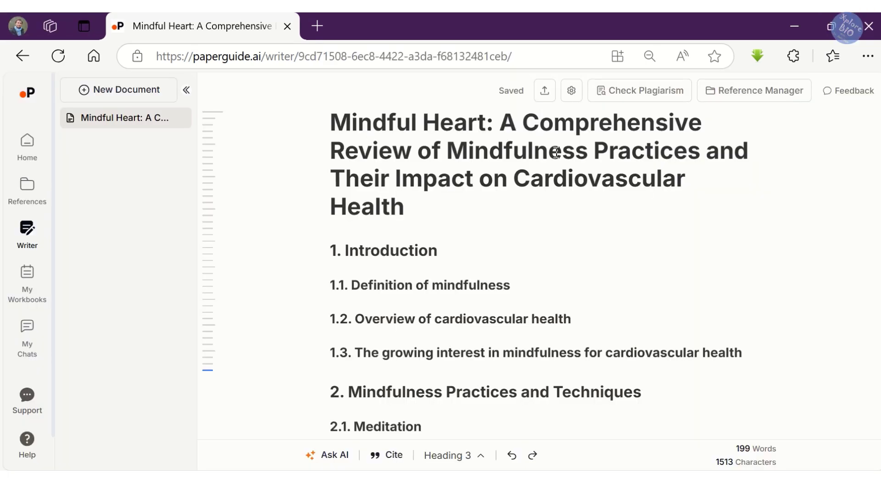
pyautogui.scroll(-2, 430, 200)
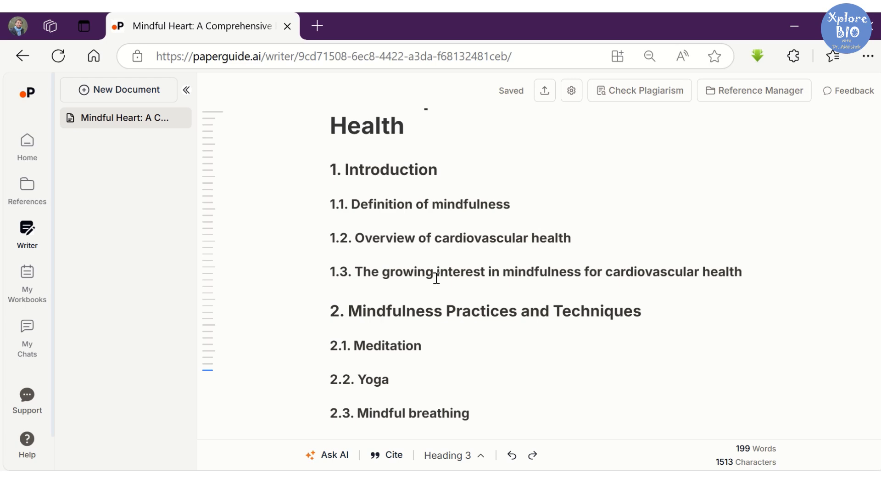
pyautogui.scroll(-2, 436, 277)
pyautogui.scroll(-4, 403, 302)
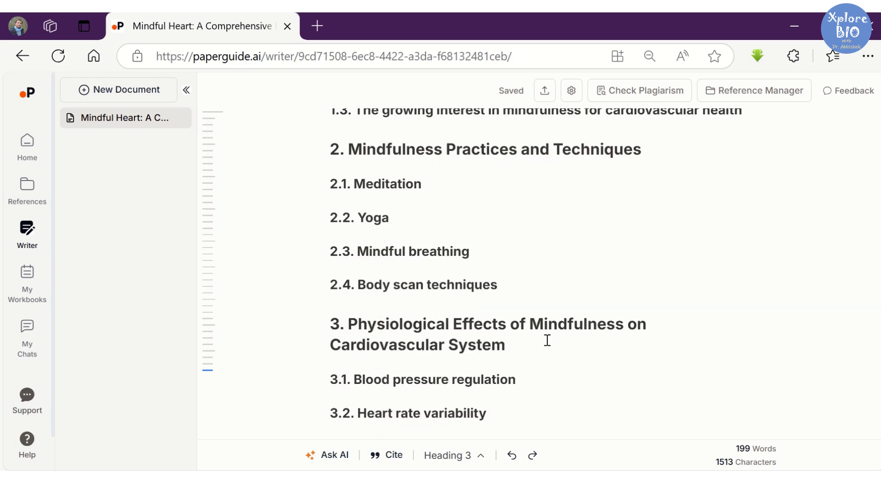
pyautogui.scroll(-4, 465, 241)
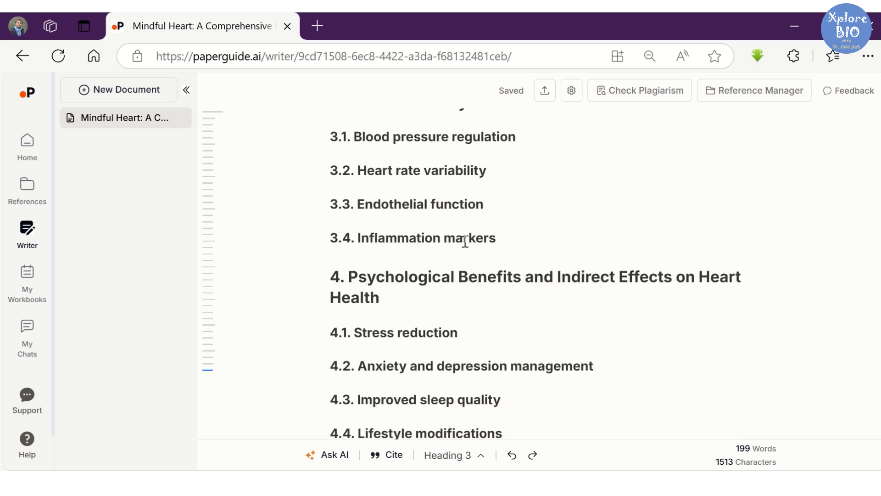
pyautogui.scroll(-4, 560, 234)
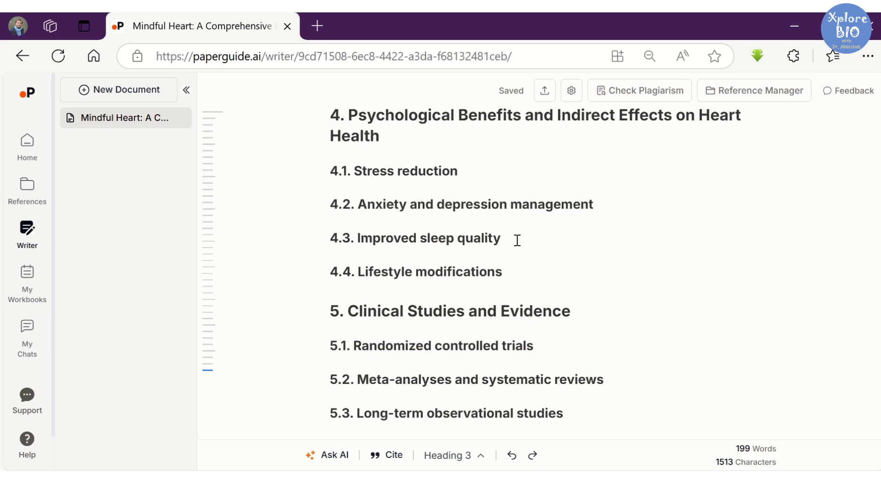
pyautogui.scroll(-4, 517, 240)
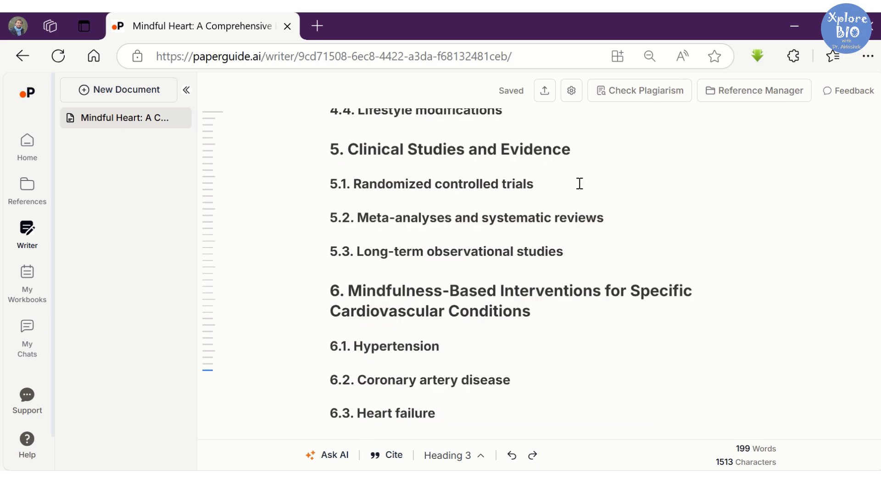
pyautogui.scroll(-15, 579, 184)
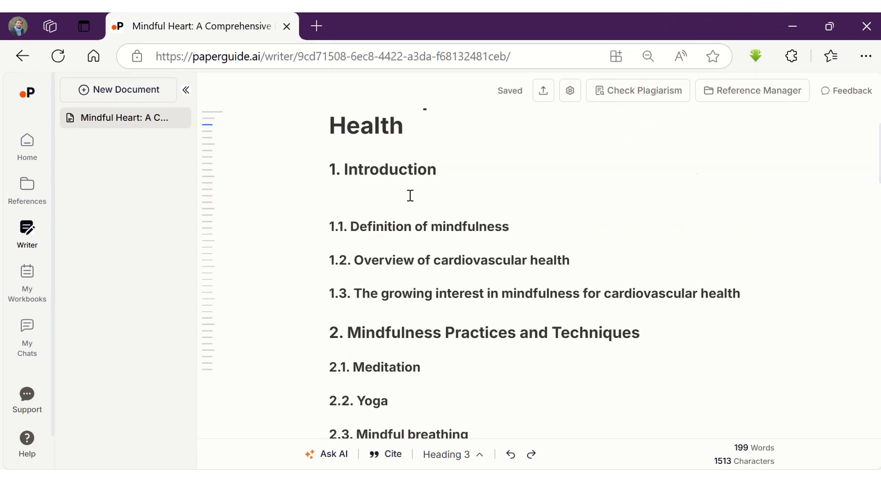
# Have AI write and insert an introduction under the 1. Introduction heading
pyautogui.click(385, 198)
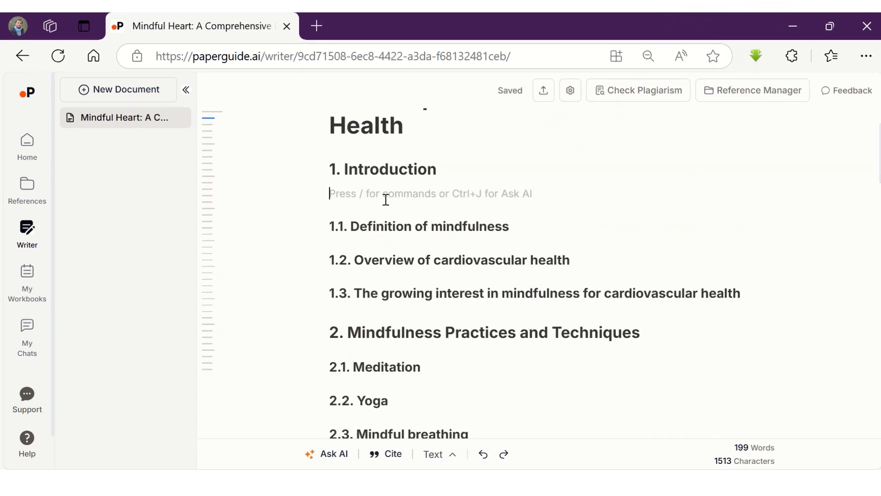
pyautogui.click(321, 455)
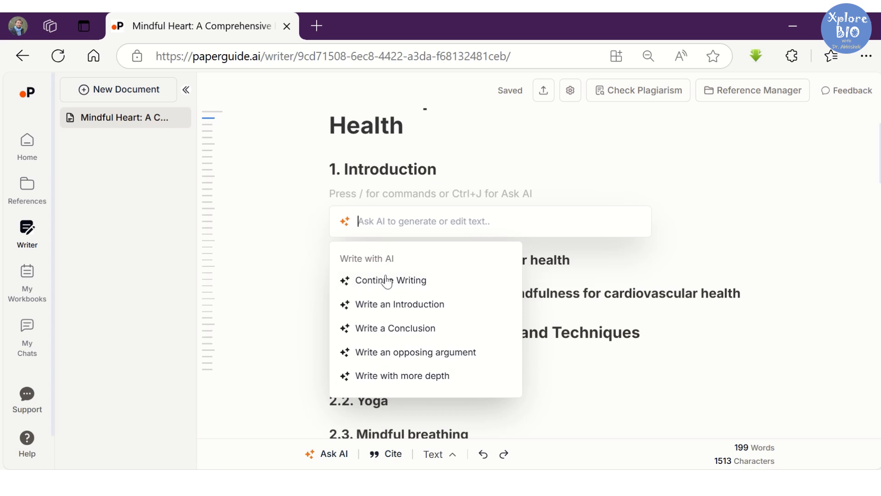
pyautogui.click(415, 303)
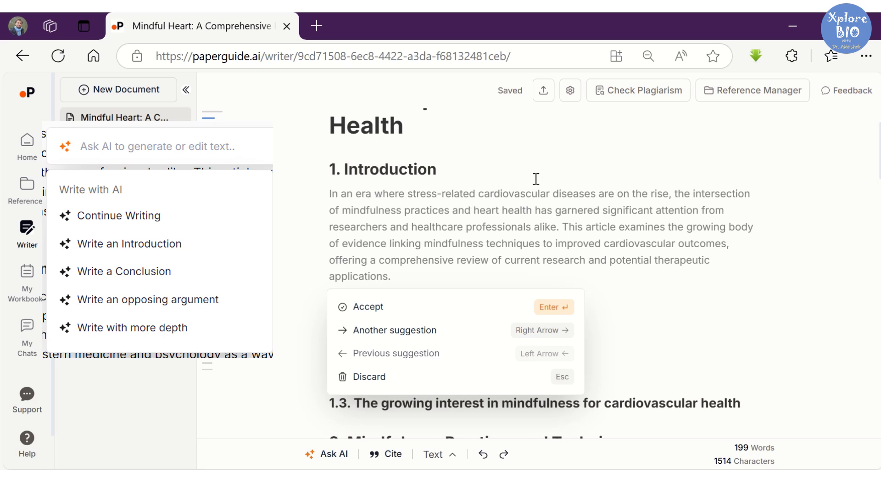
pyautogui.click(554, 306)
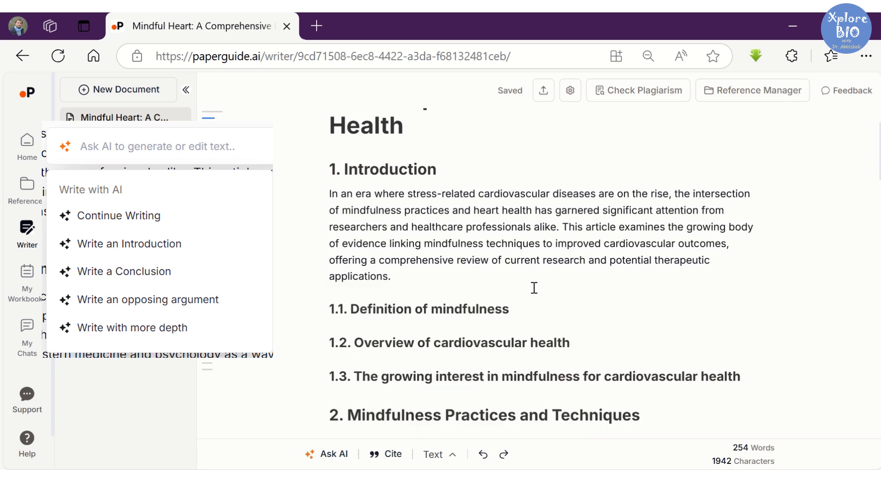
# Generate and accept a cited paragraph defining mindfulness under section 1.1
pyautogui.click(352, 324)
pyautogui.hotkey('ctrl', 'j')
pyautogui.hotkey('ctrl', 'v')
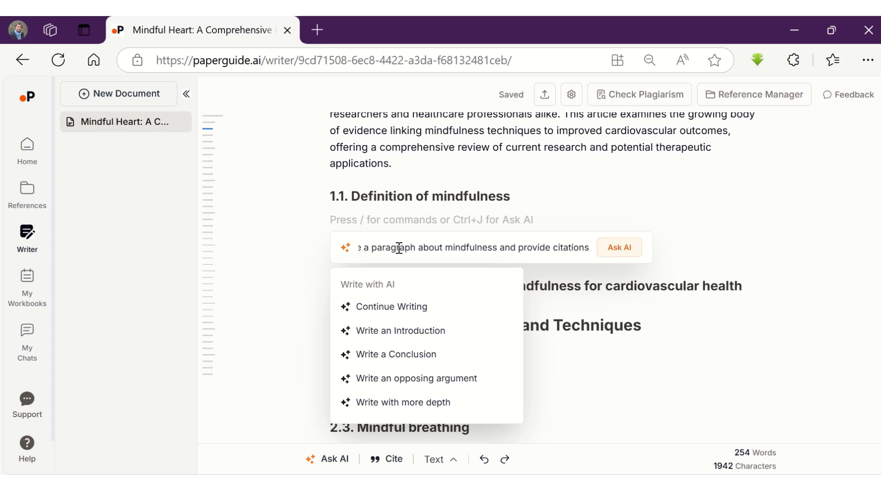
pyautogui.moveTo(442, 247); pyautogui.dragTo(281, 250)
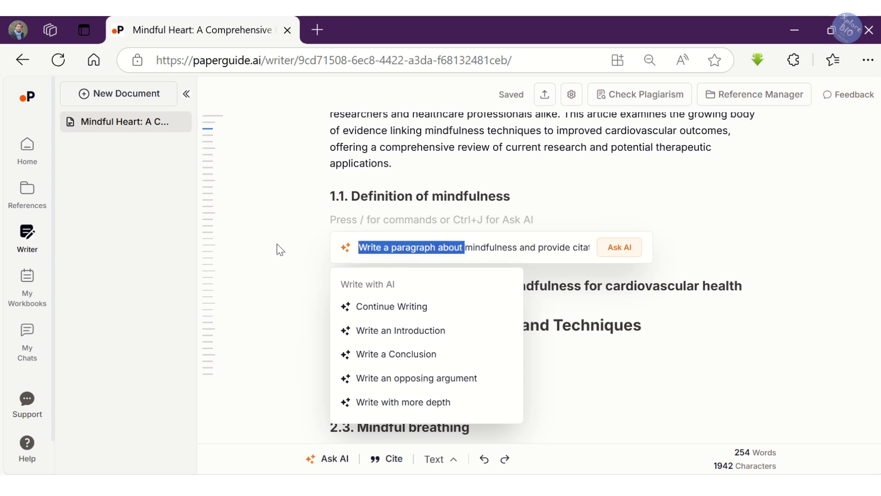
pyautogui.click(609, 252)
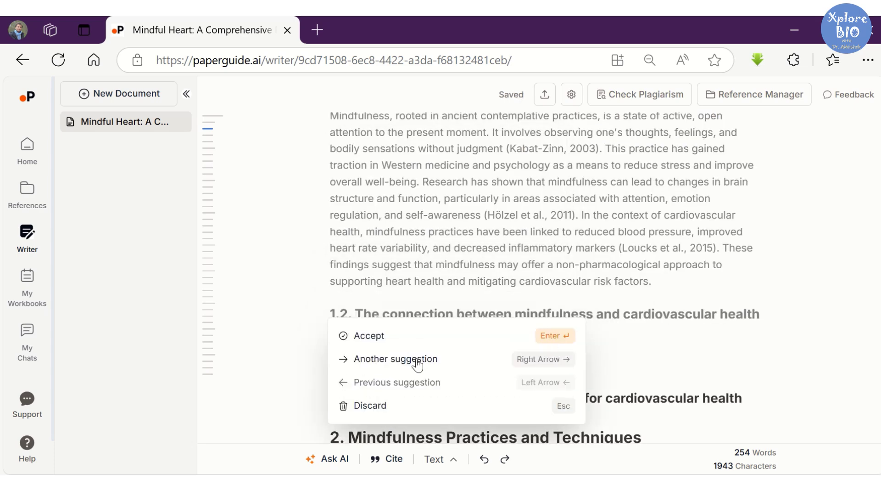
pyautogui.press('Return')
pyautogui.moveTo(651, 321); pyautogui.dragTo(333, 159)
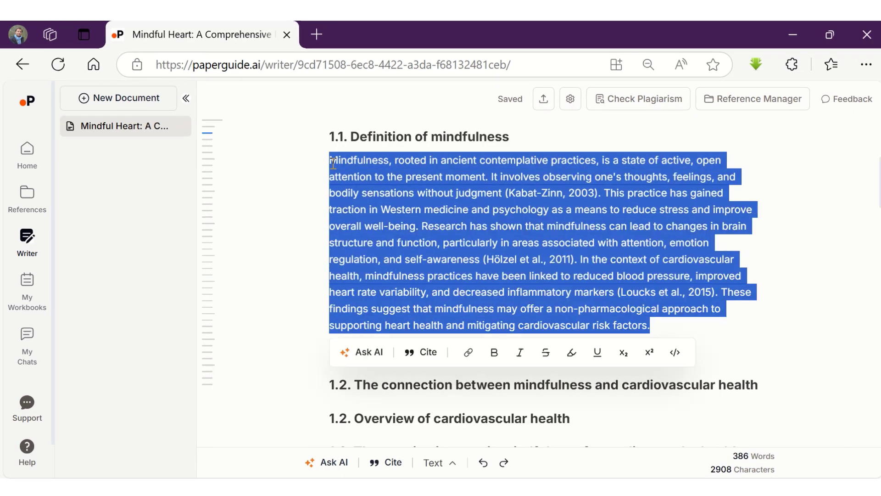
# Have the AI humanize the section 1.1 paragraph defining mindfulness, browsing the Change Tone options first
pyautogui.click(366, 353)
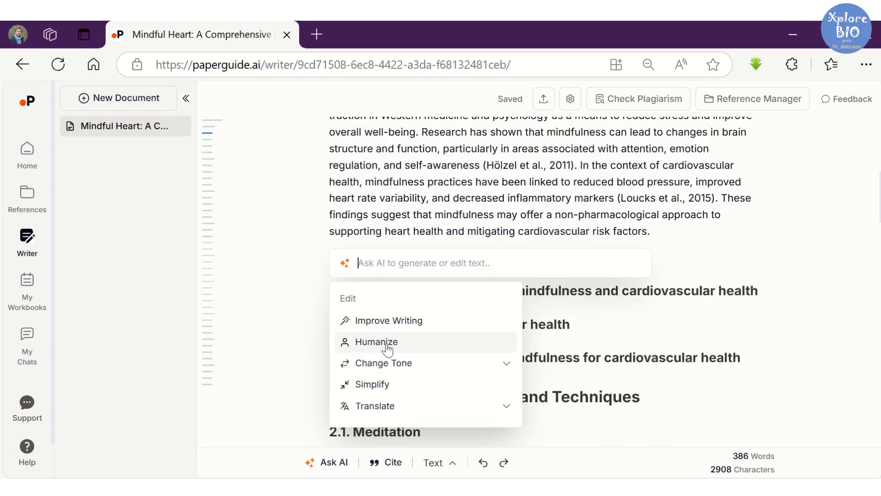
pyautogui.click(506, 371)
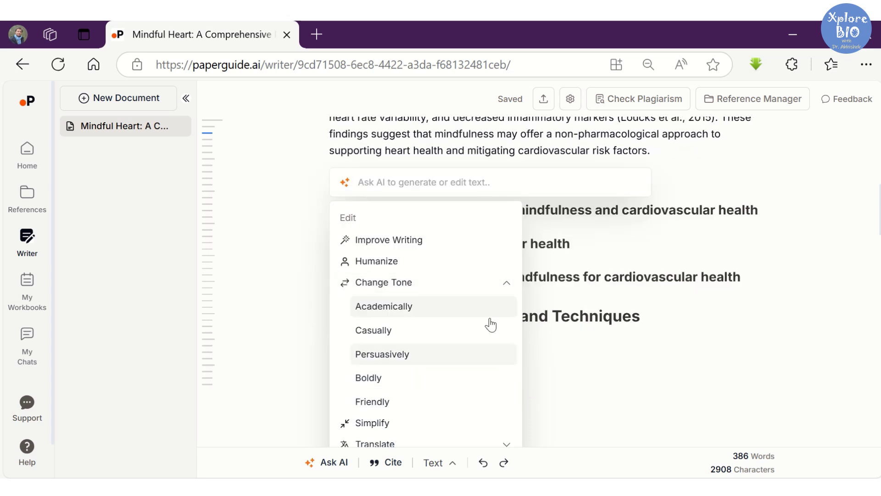
pyautogui.click(506, 282)
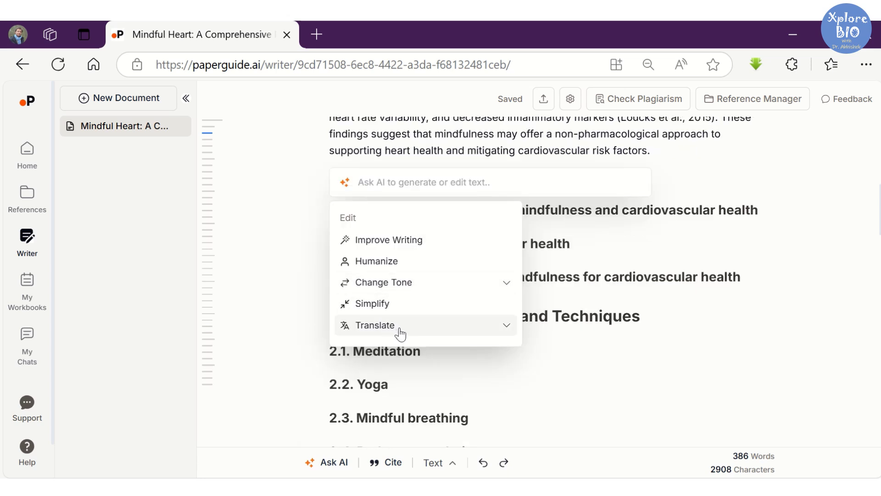
pyautogui.click(387, 260)
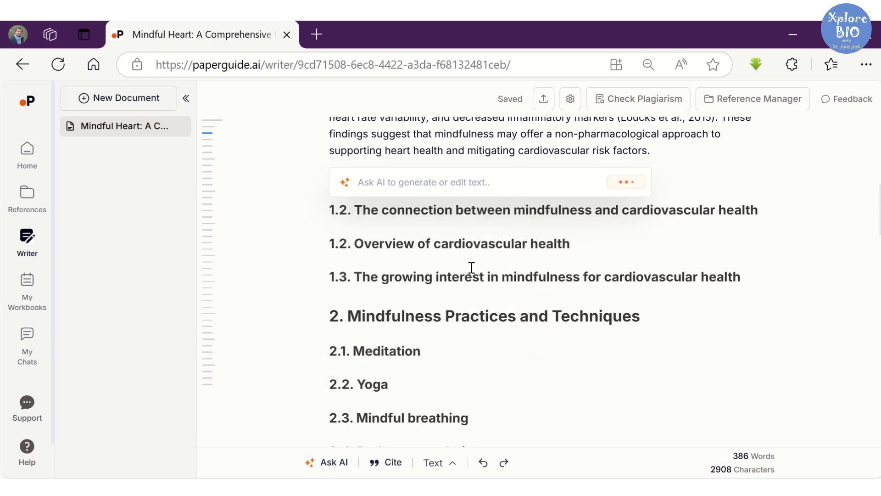
pyautogui.scroll(3, 643, 271)
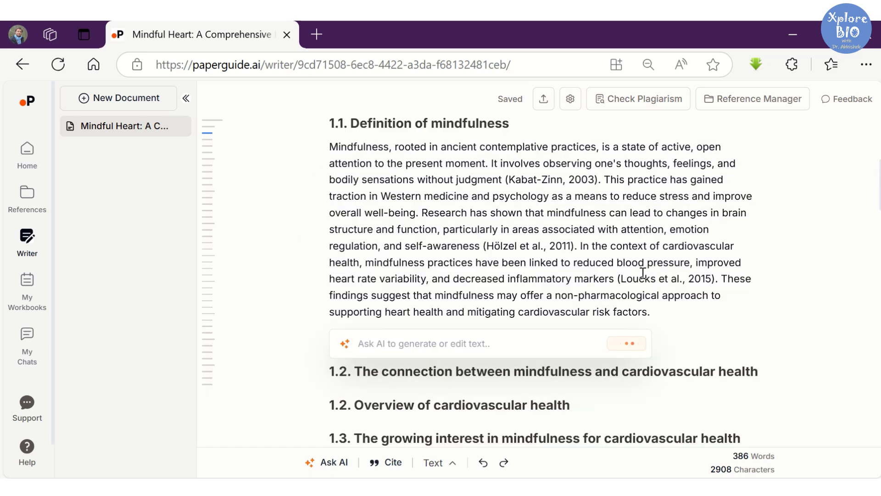
# Accept the humanized rewrite, then accept an AI-continued cited paragraph on digital mindfulness interventions in pregnancy
pyautogui.click(370, 234)
pyautogui.click(483, 309)
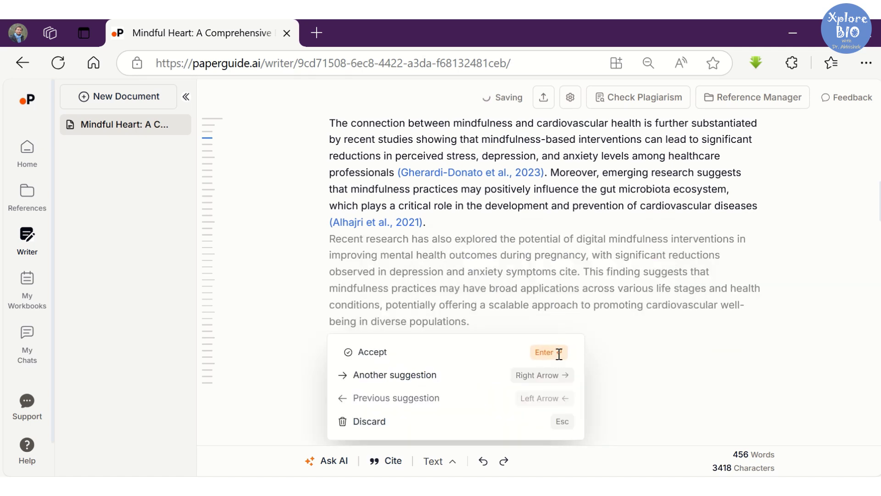
pyautogui.click(559, 355)
pyautogui.moveTo(592, 290)
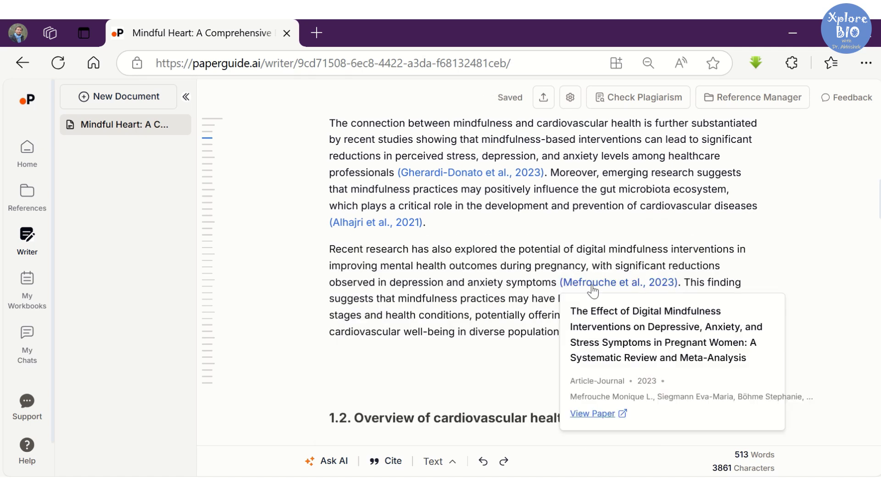
pyautogui.scroll(-12, 498, 356)
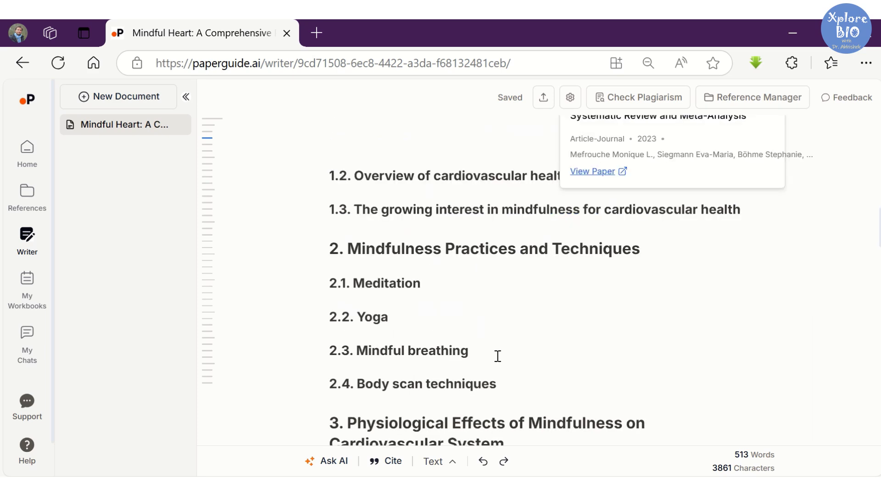
# Set the document's citation style to Plant Biology, searching 'plant bio' in the settings
pyautogui.scroll(-15, 487, 343)
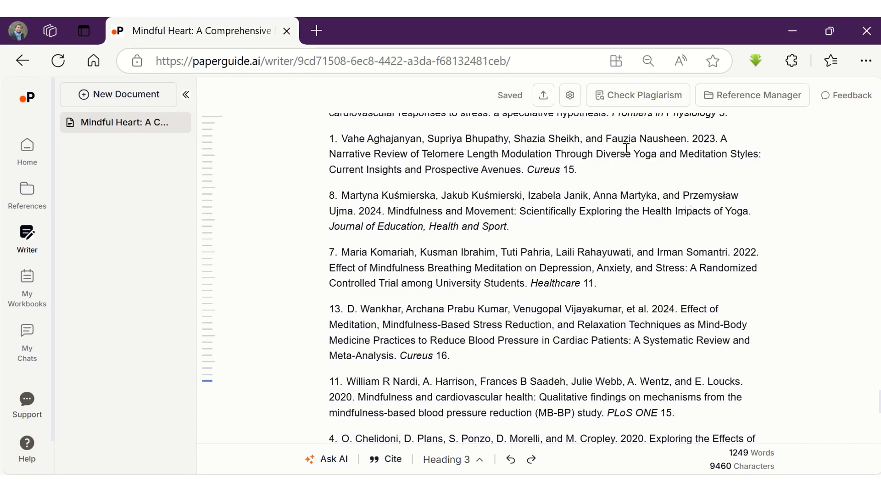
pyautogui.click(570, 97)
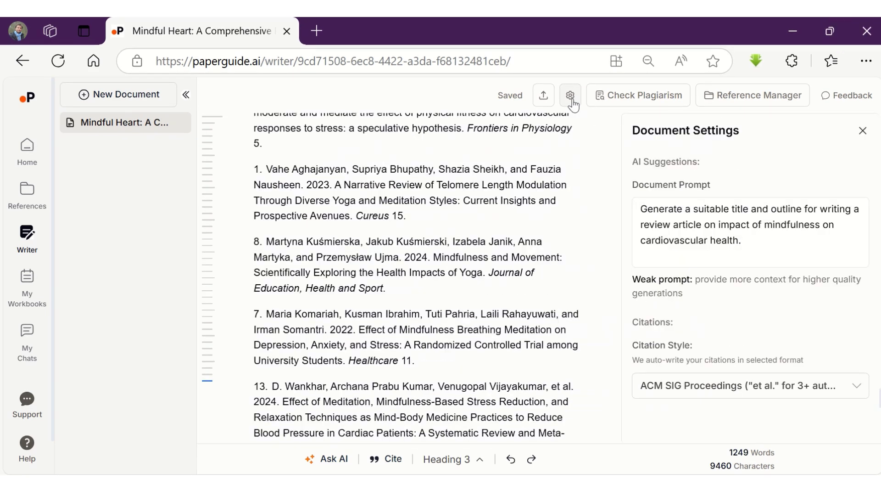
pyautogui.click(835, 387)
pyautogui.write('plant bio')
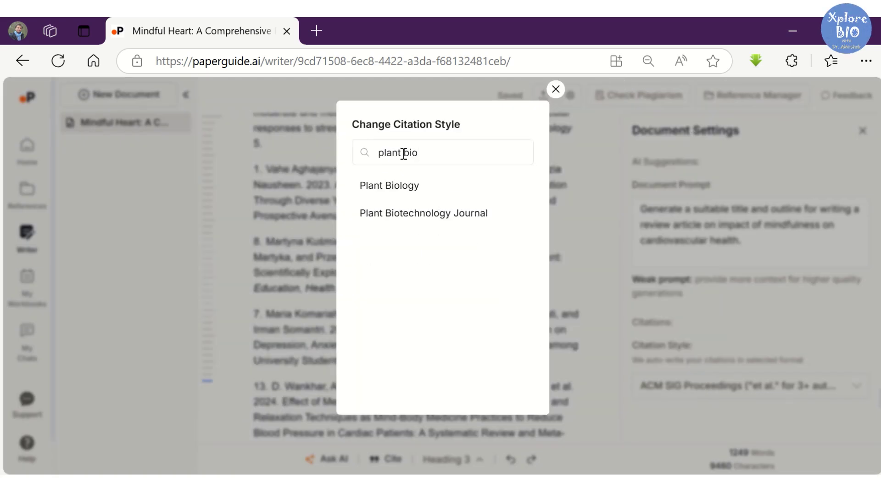
pyautogui.click(403, 187)
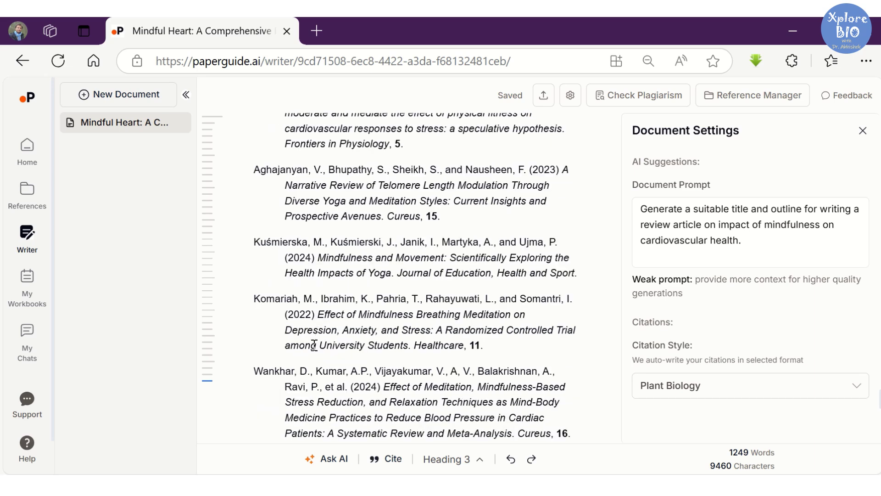
# Run a plagiarism check on the Mindful Heart review from the top of the document
pyautogui.scroll(-3, 321, 342)
pyautogui.scroll(5, 340, 330)
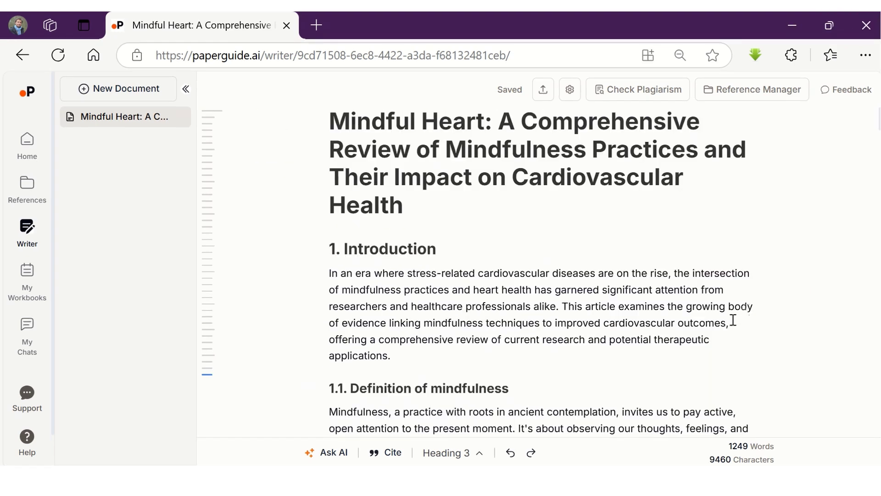
pyautogui.click(660, 100)
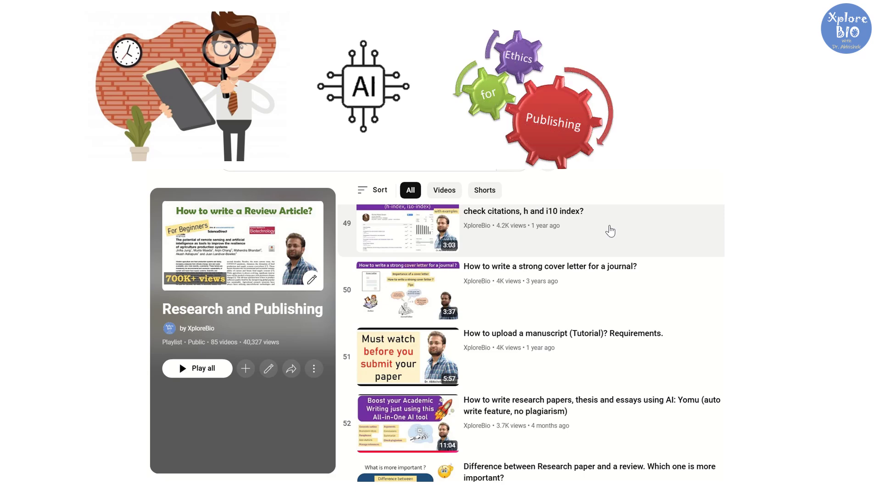
# Scroll down the Research and Publishing playlist past videos 57–71
pyautogui.scroll(-4, 611, 231)
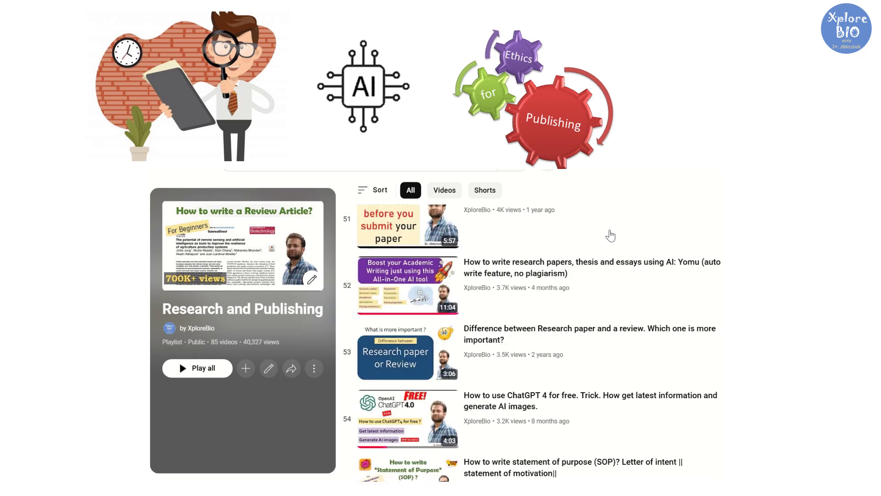
pyautogui.scroll(-3, 624, 245)
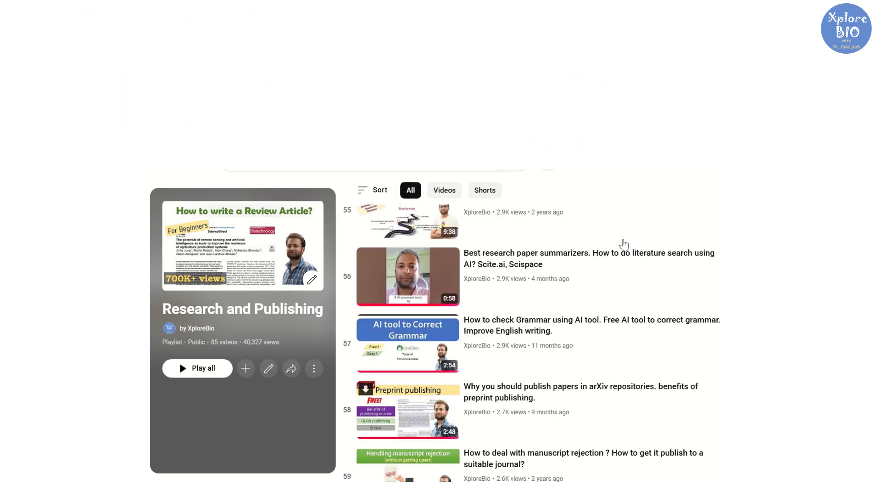
pyautogui.scroll(-3, 624, 245)
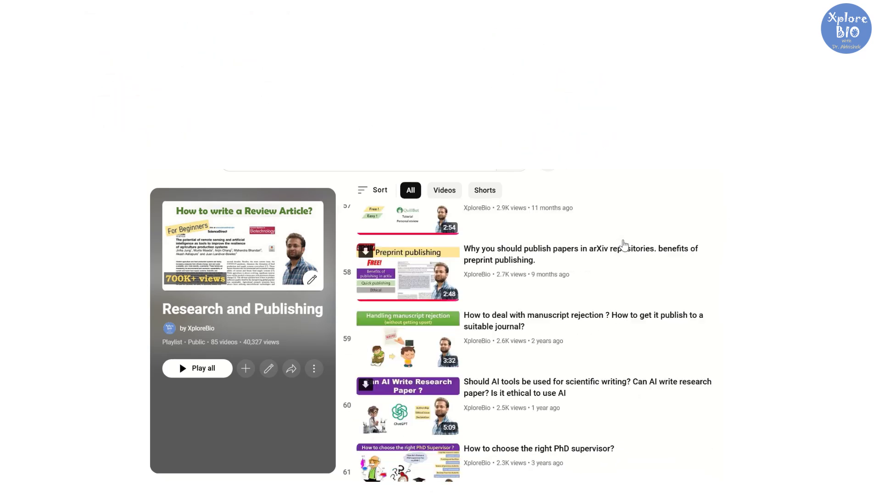
pyautogui.scroll(-3, 624, 244)
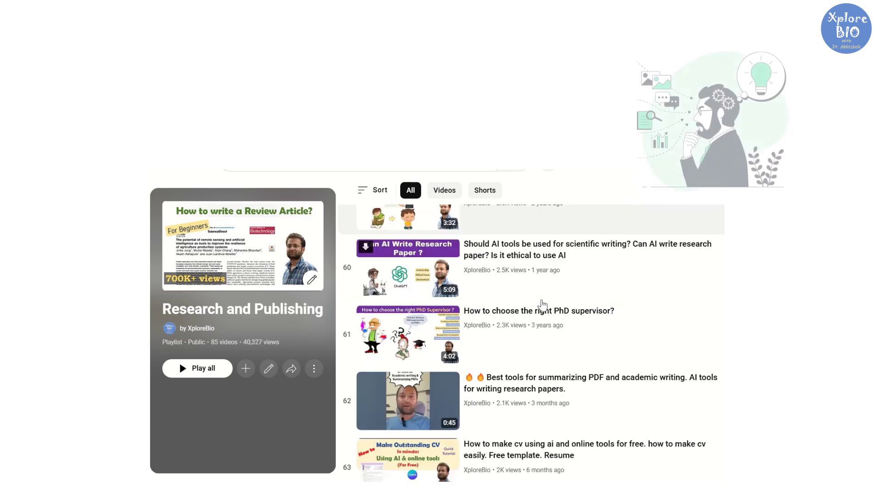
pyautogui.scroll(-6, 543, 304)
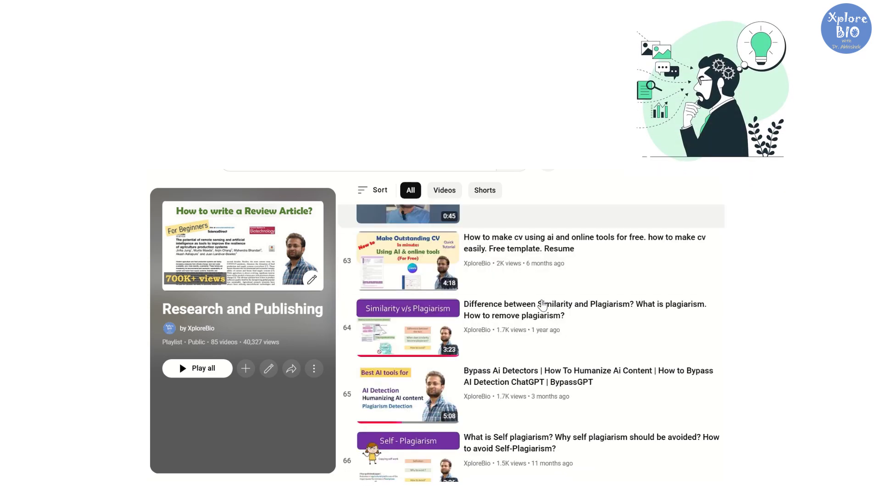
pyautogui.scroll(-3, 543, 305)
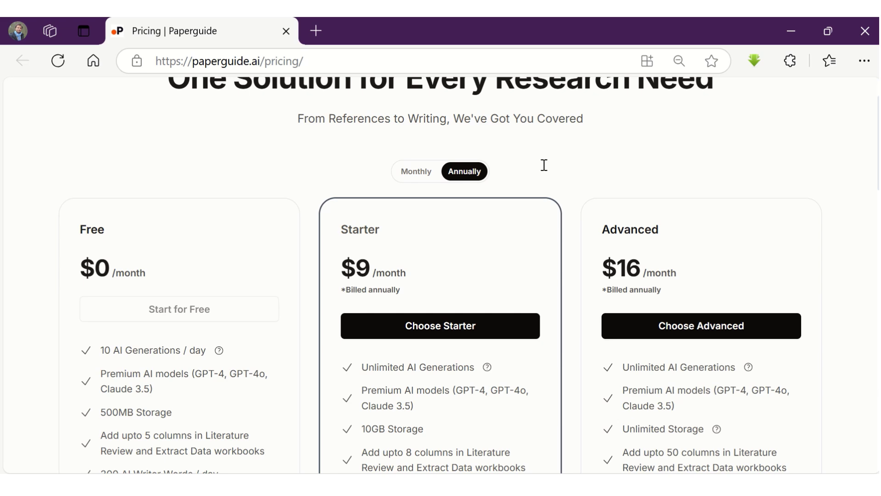
pyautogui.scroll(-3, 537, 167)
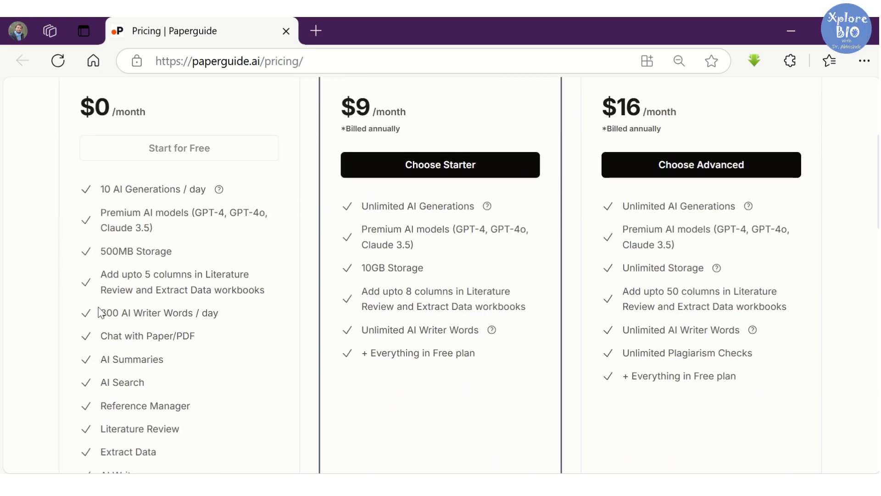
pyautogui.moveTo(101, 336); pyautogui.dragTo(203, 367)
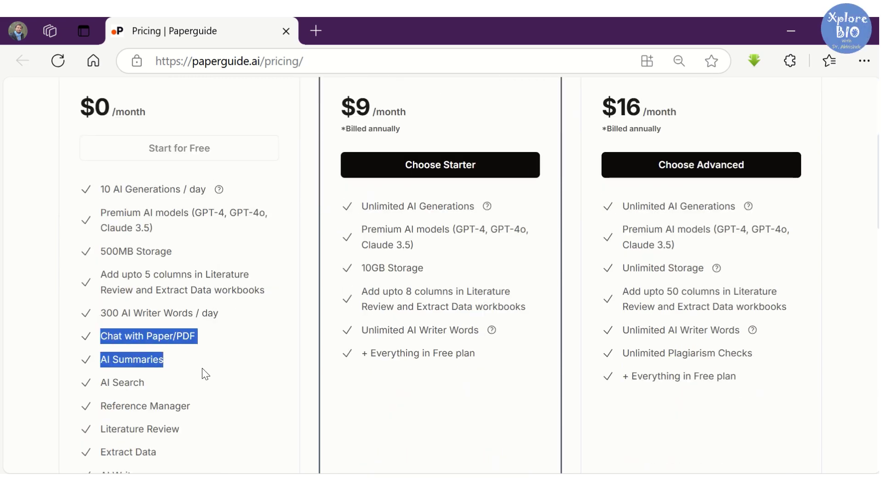
pyautogui.click(356, 406)
pyautogui.scroll(2, 394, 145)
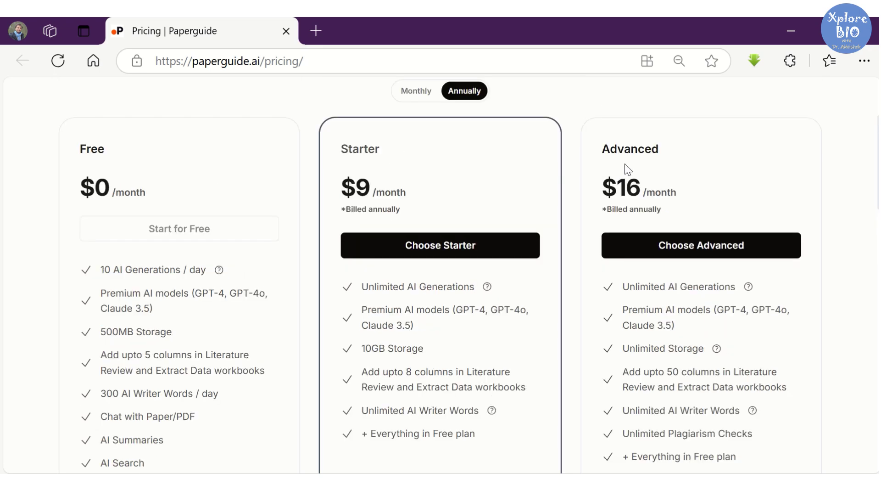
pyautogui.scroll(-2, 626, 168)
pyautogui.moveTo(669, 352); pyautogui.dragTo(709, 353)
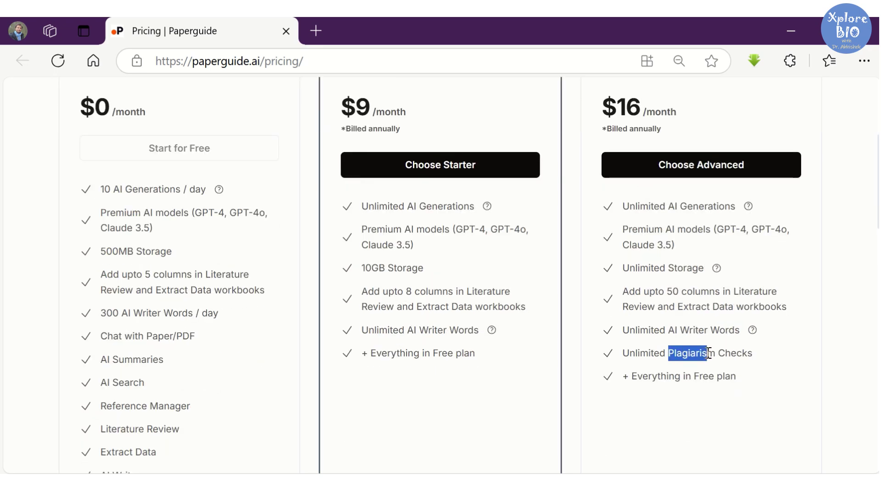
pyautogui.moveTo(648, 332); pyautogui.dragTo(712, 331)
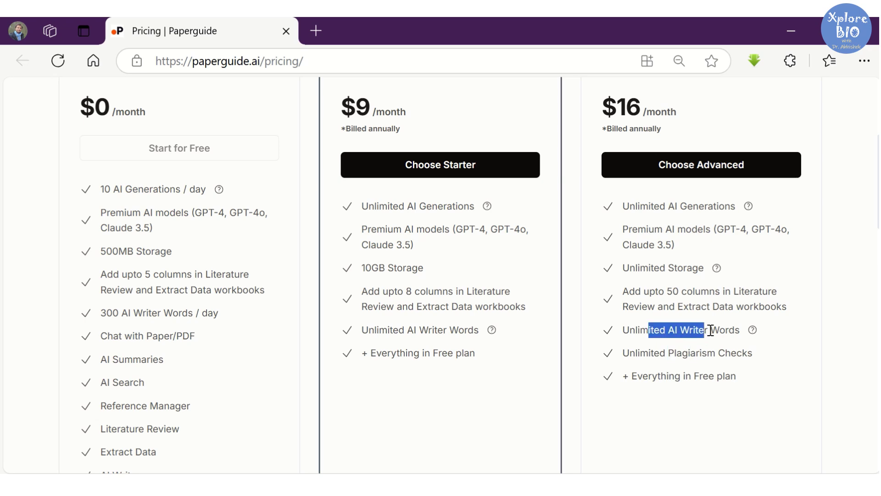
pyautogui.click(794, 320)
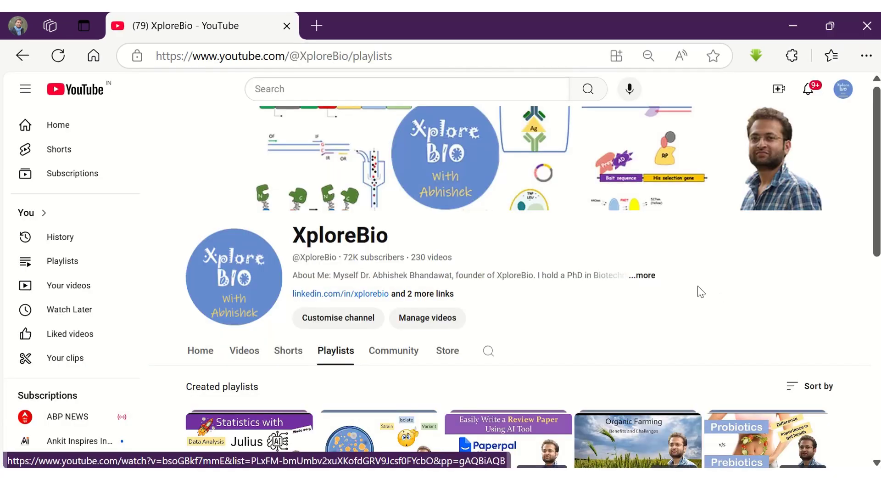
# Open the full Research and Publishing playlist from the channel's Playlists tab
pyautogui.scroll(-3, 404, 289)
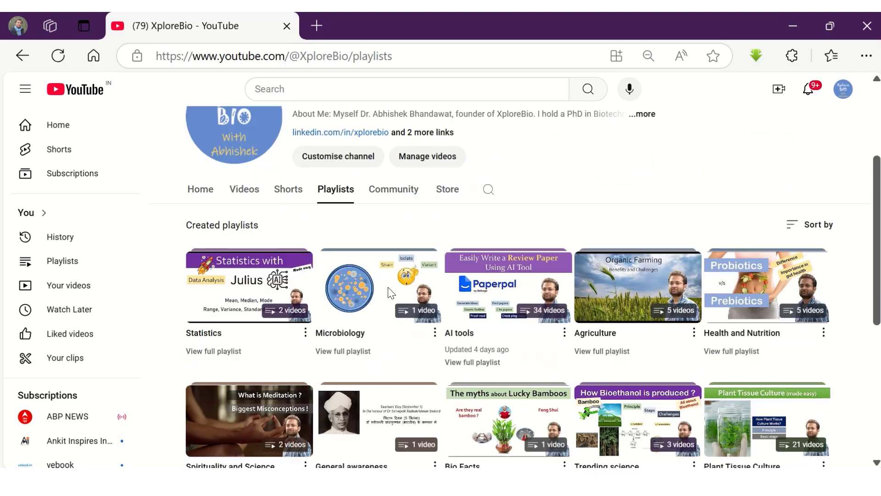
pyautogui.scroll(-1, 388, 294)
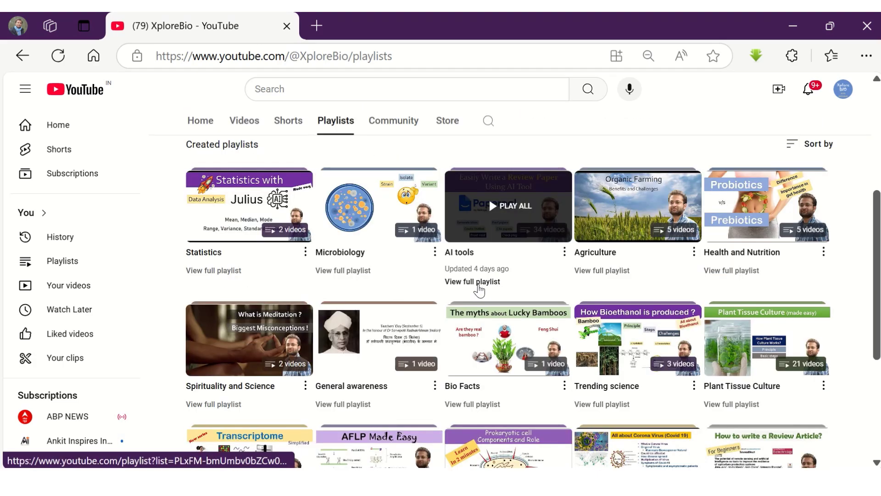
pyautogui.scroll(-3, 713, 291)
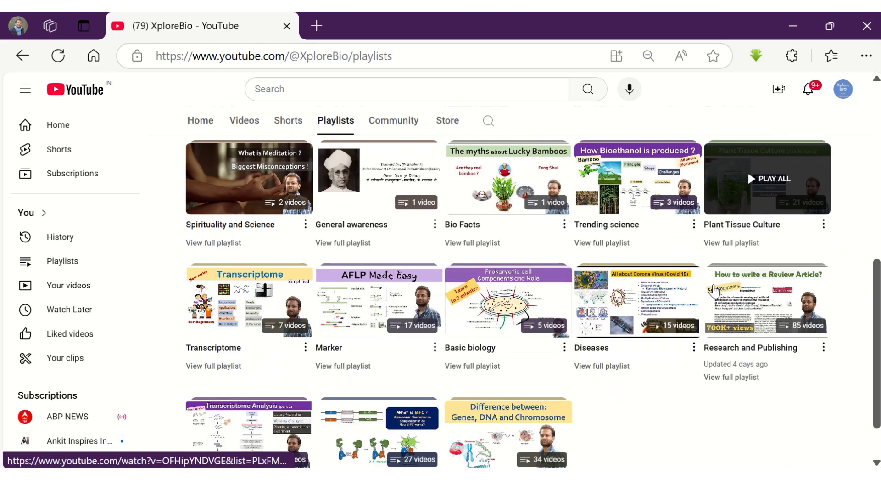
pyautogui.click(732, 378)
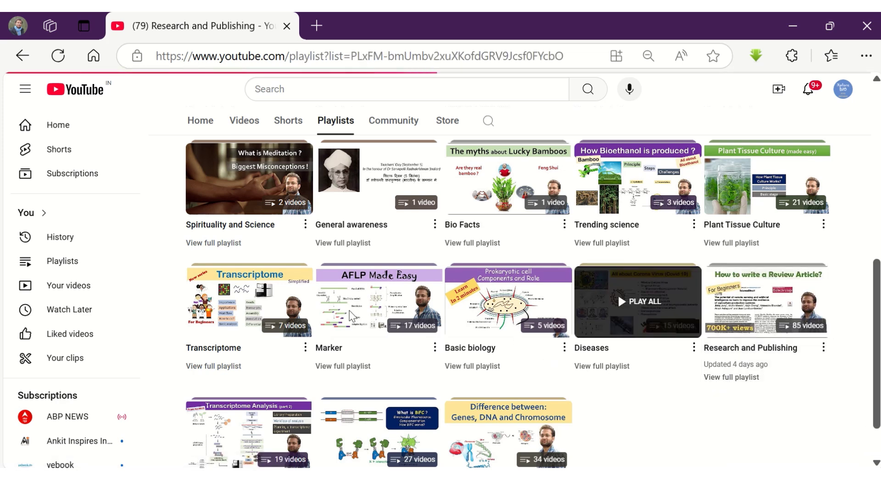
# Scroll the playlist's 85 videos down to around video number 46
pyautogui.scroll(-2, 279, 336)
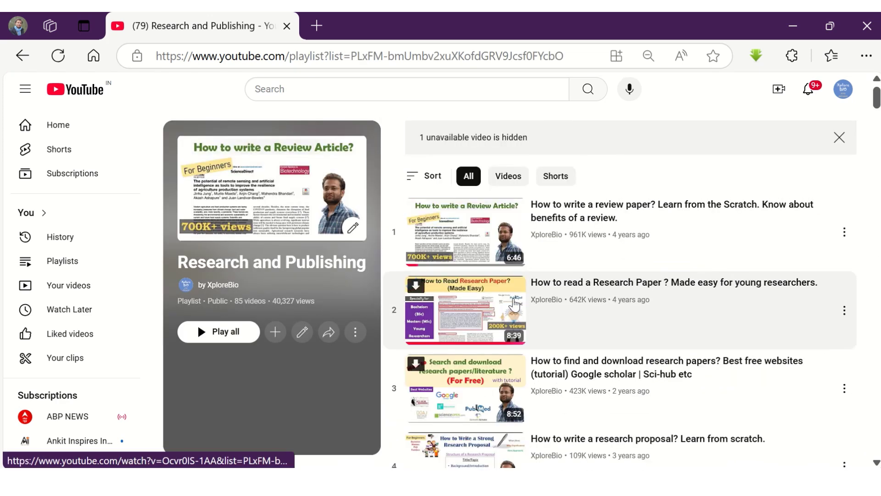
pyautogui.scroll(-2, 780, 256)
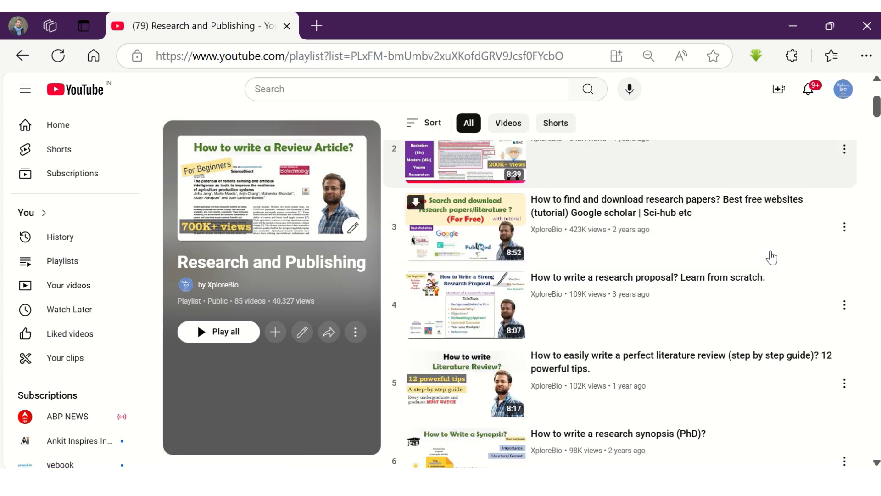
pyautogui.scroll(-3, 771, 257)
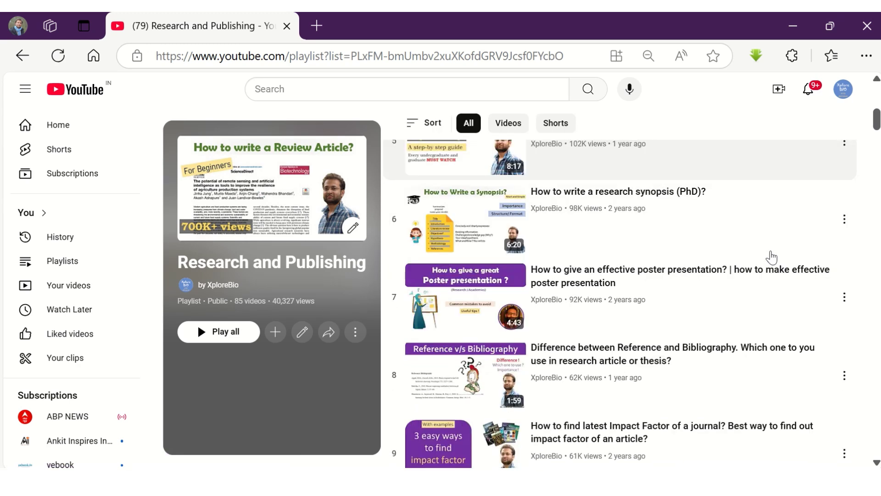
pyautogui.scroll(-2, 771, 257)
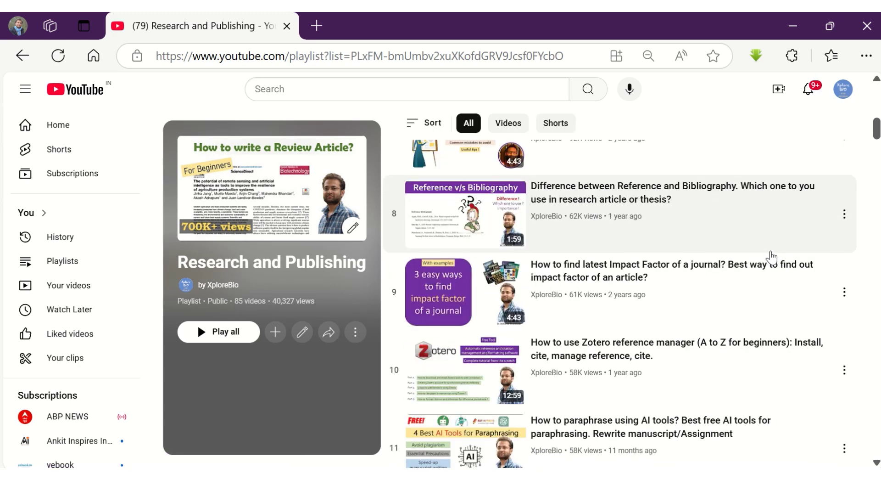
pyautogui.scroll(-1, 771, 257)
pyautogui.scroll(-2, 771, 258)
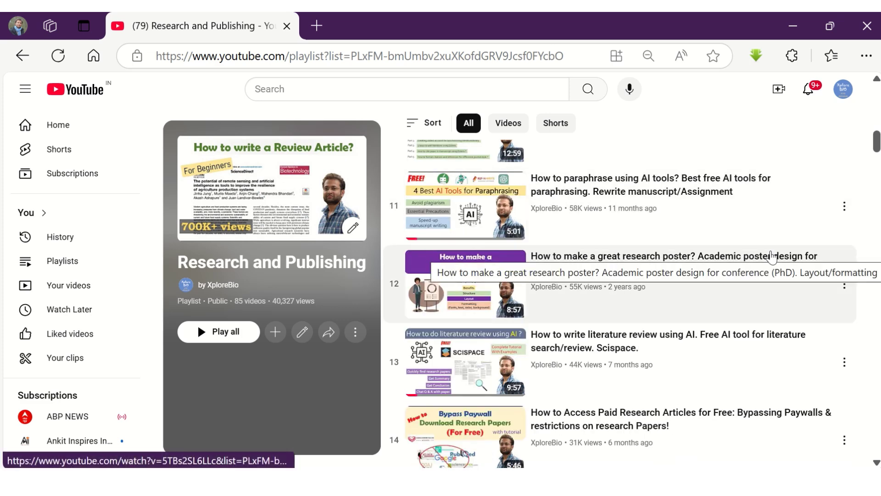
pyautogui.scroll(-1, 771, 257)
pyautogui.scroll(-2, 771, 257)
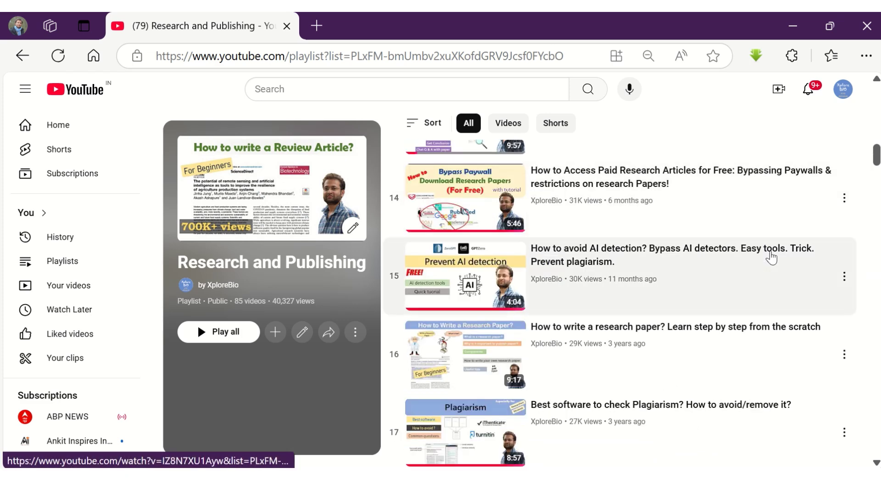
pyautogui.scroll(-2, 772, 257)
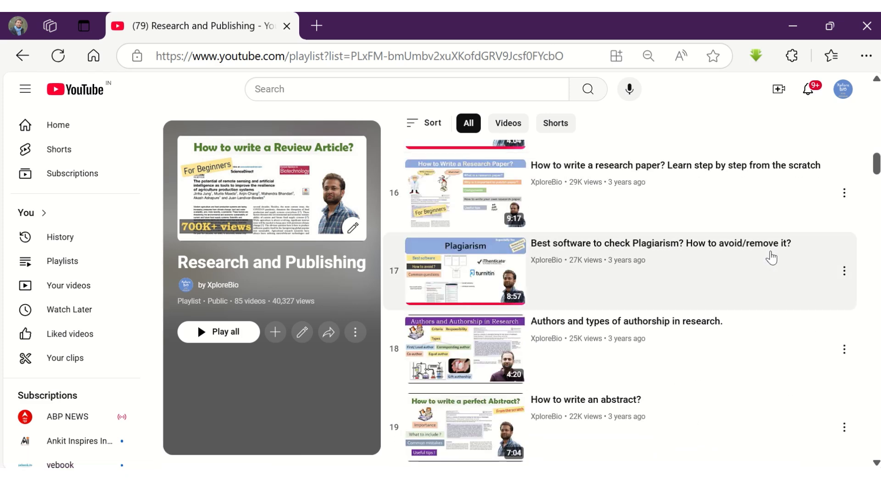
pyautogui.scroll(-3, 771, 258)
pyautogui.scroll(-2, 771, 258)
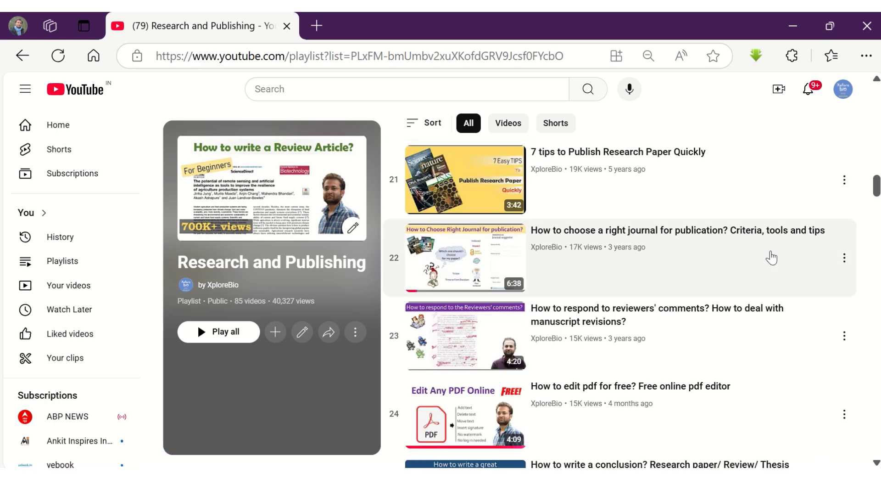
pyautogui.scroll(-3, 772, 257)
pyautogui.scroll(-2, 771, 257)
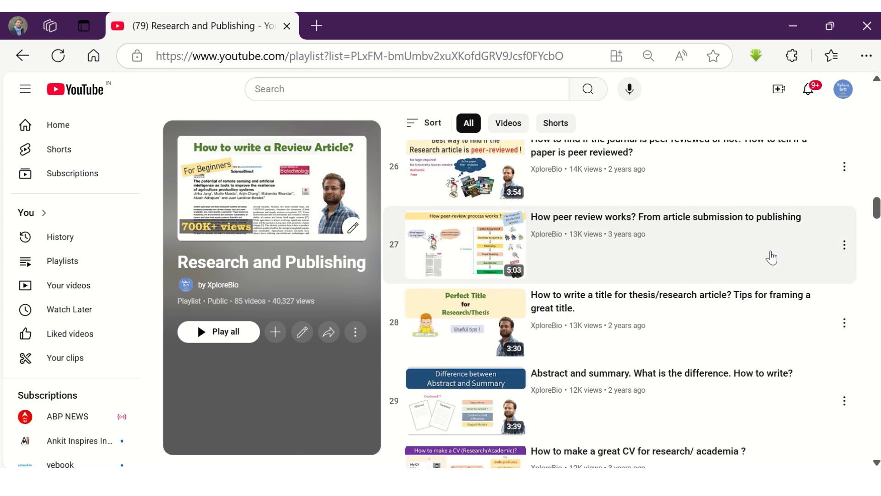
pyautogui.scroll(-3, 686, 277)
pyautogui.scroll(-3, 687, 277)
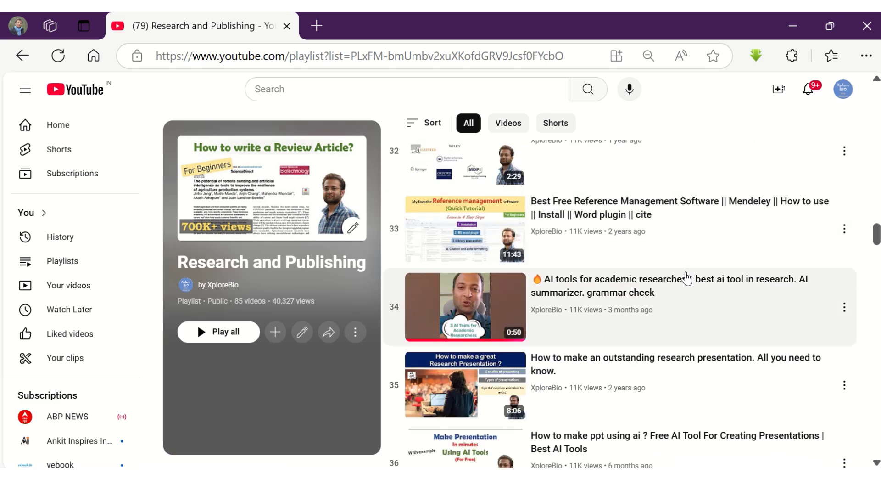
pyautogui.scroll(-2, 706, 279)
pyautogui.scroll(-3, 763, 278)
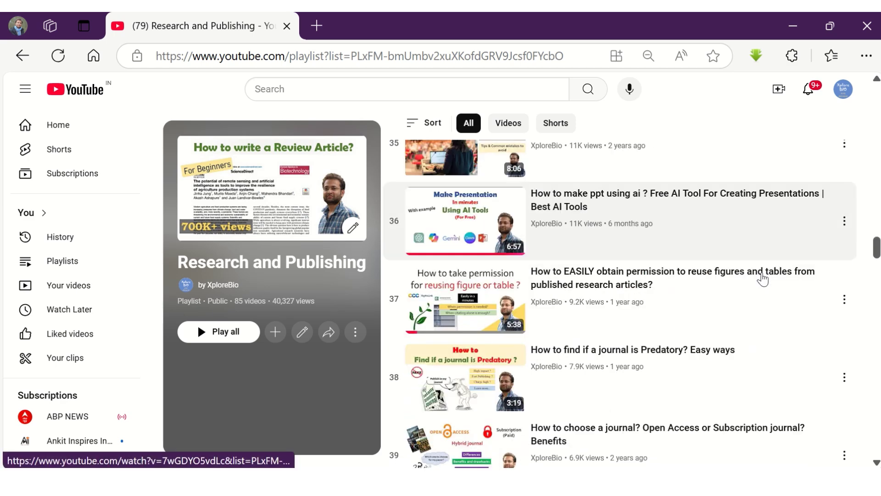
pyautogui.scroll(-2, 764, 278)
pyautogui.scroll(-3, 763, 279)
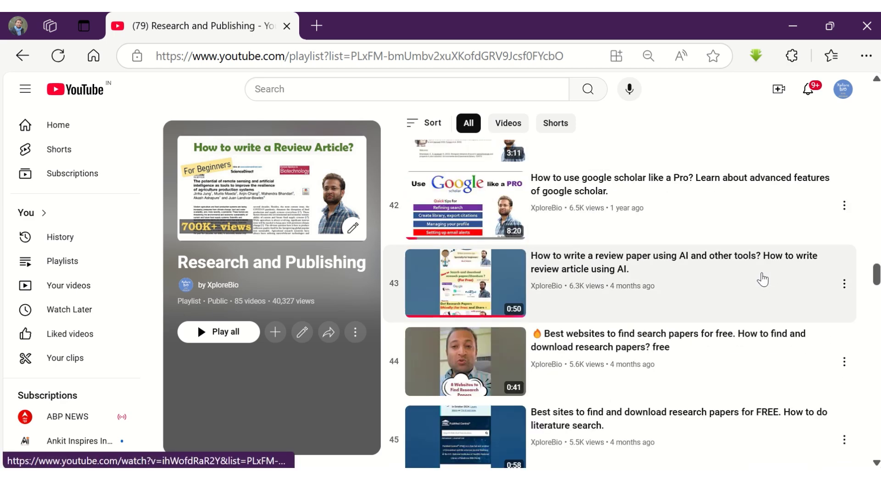
pyautogui.scroll(-3, 762, 279)
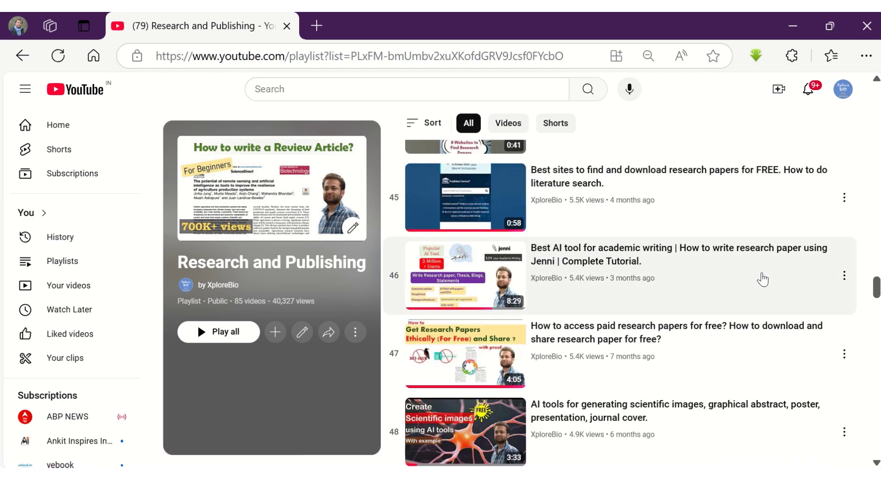